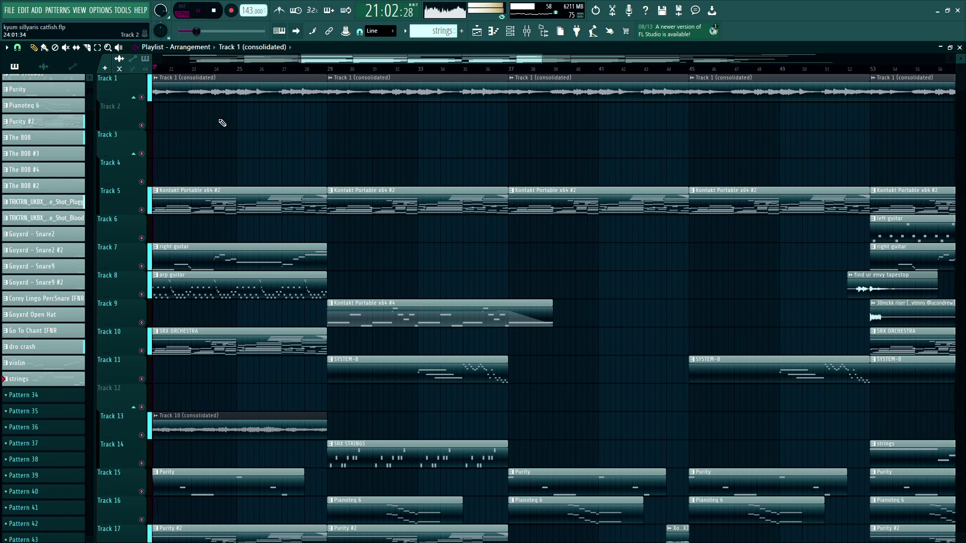
Open the Kontakt Portable x64 #7 clip in the piano roll, solo its Kontakt Portable x64 channel and play the notes
key("space")
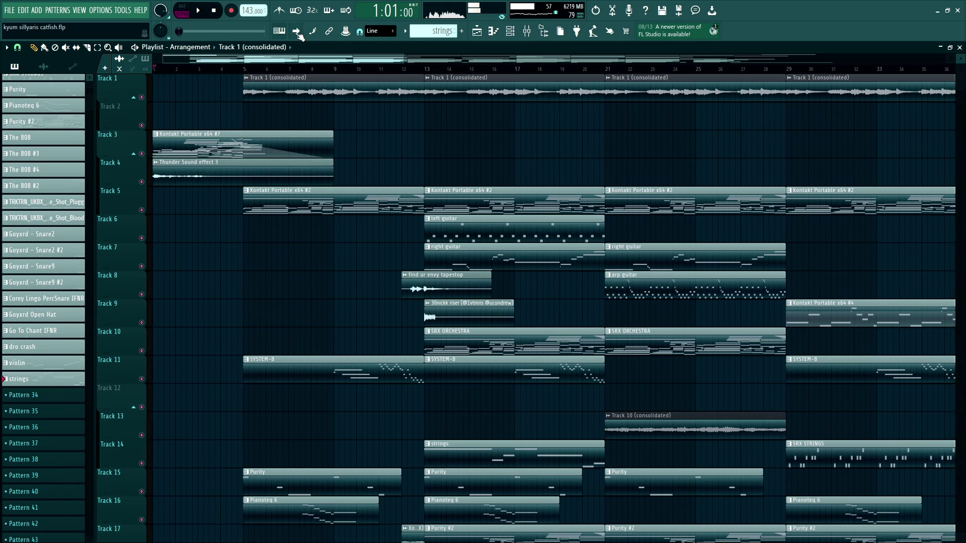
double_click(203, 134)
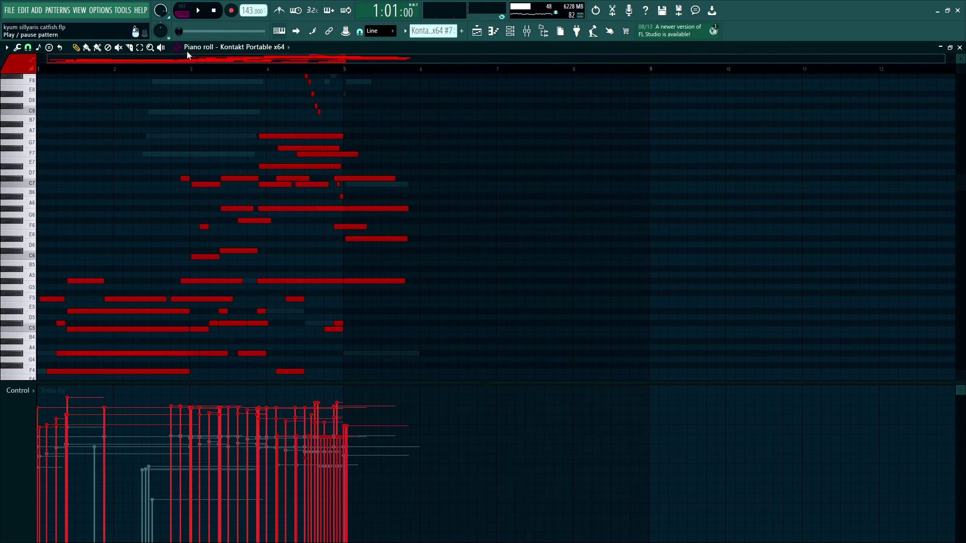
left_click(510, 31)
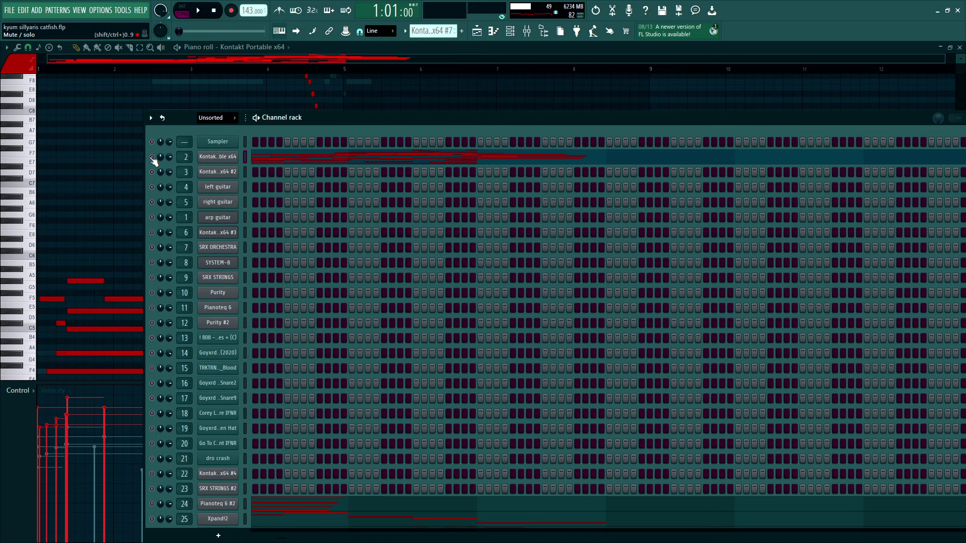
left_click(257, 117)
left_click(391, 62)
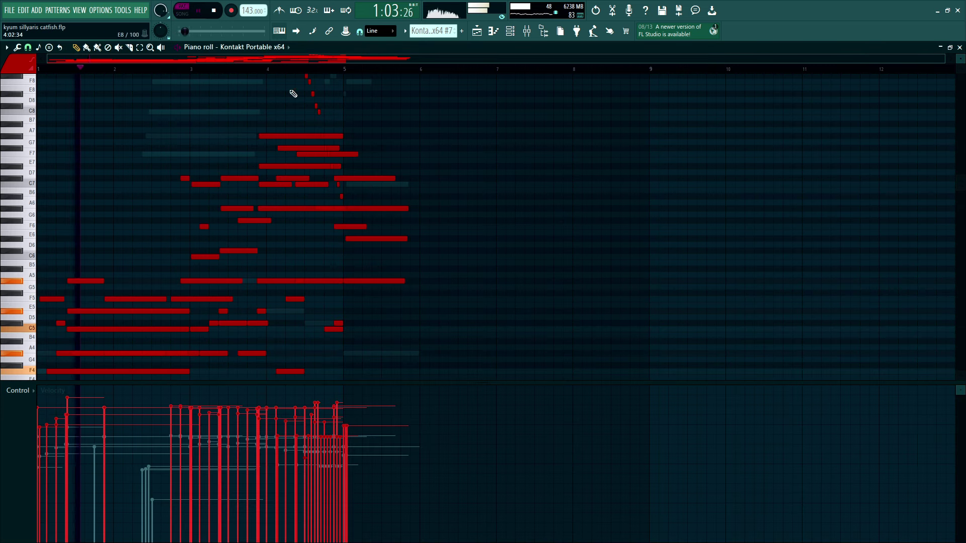
scroll(226, 119, "down", 2)
left_click_drag(959, 59, 960, 75)
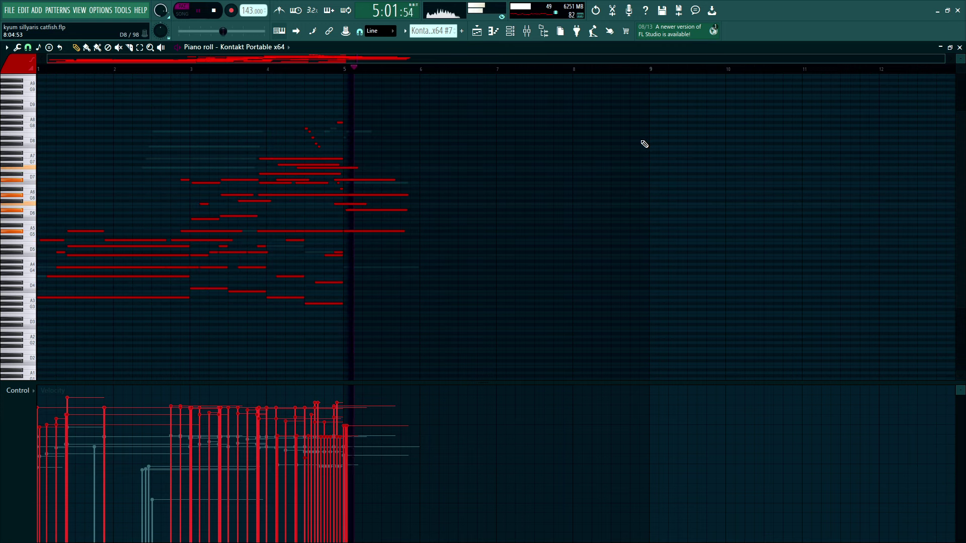
Solo the Pianoteq 6 #2 channel, open its notes in the piano roll and play them back
left_click(510, 32)
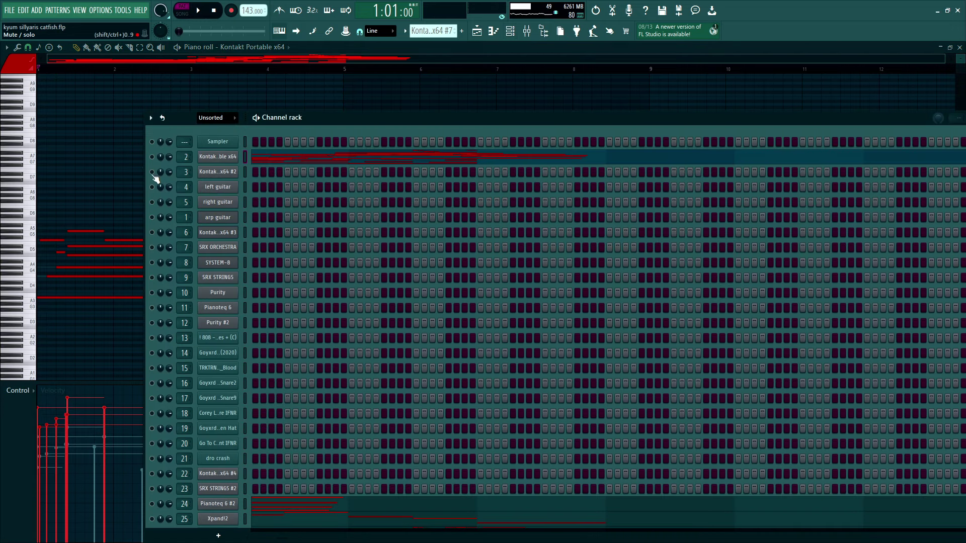
left_click(292, 511)
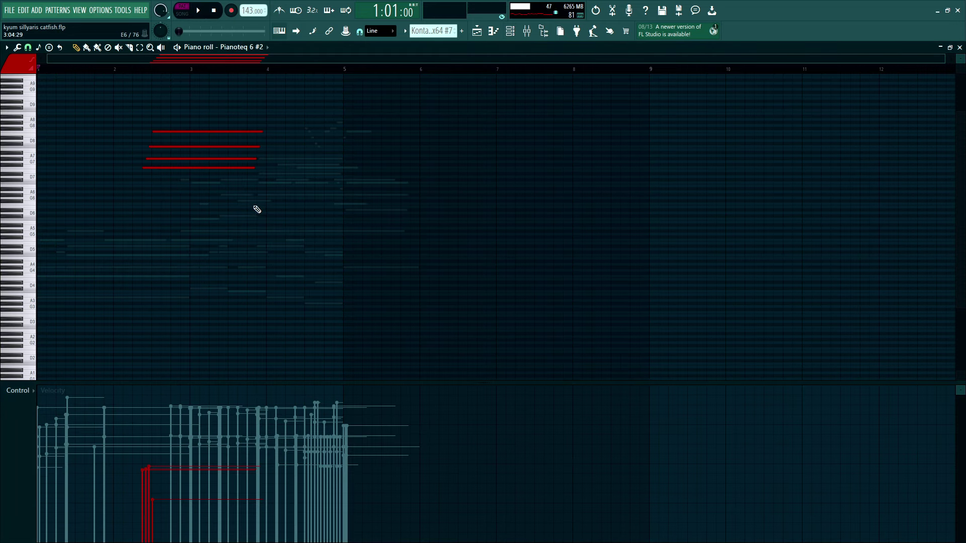
key("space")
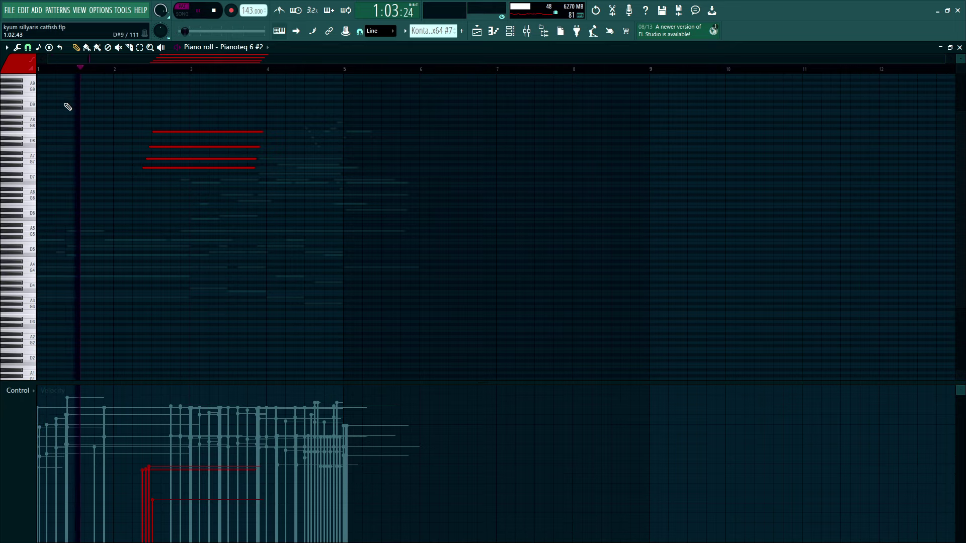
scroll(93, 114, "up", 3, "ctrl")
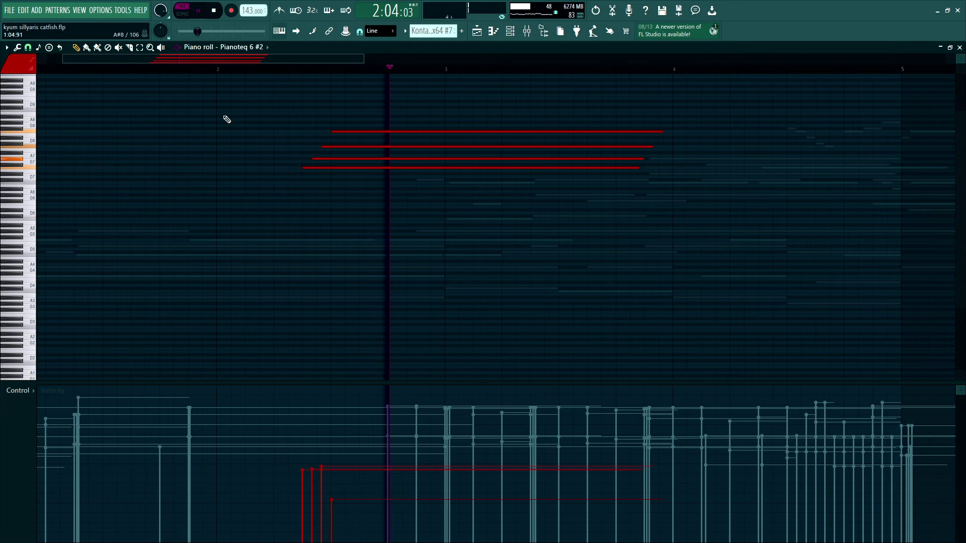
Solo the Xpand!2 channel, open its notes in the piano roll and play the melody line
left_click(518, 37)
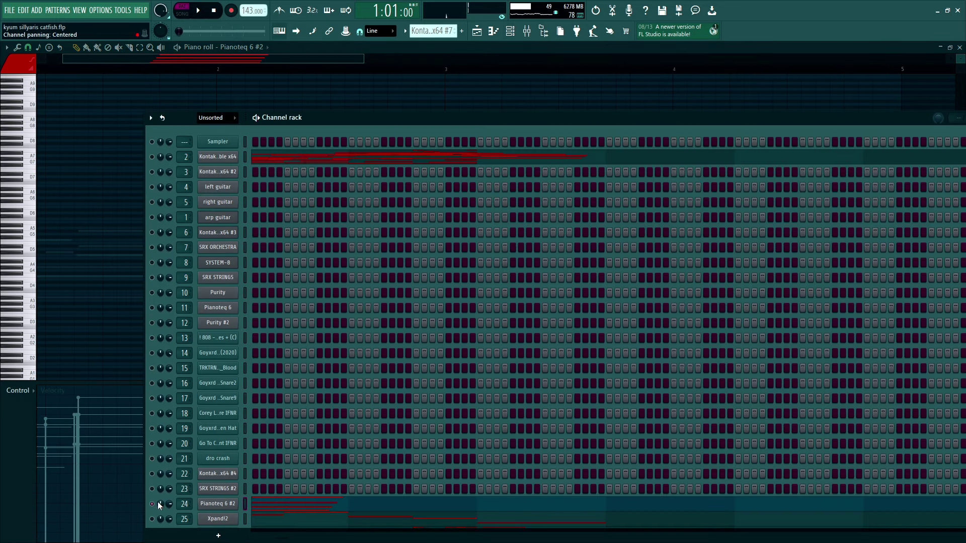
left_click(279, 523)
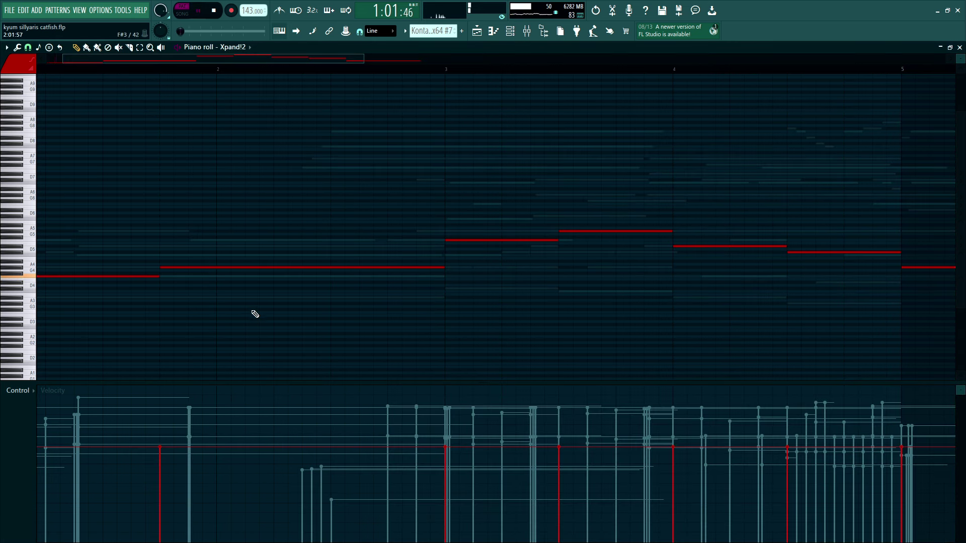
scroll(254, 221, "down", 3, "ctrl")
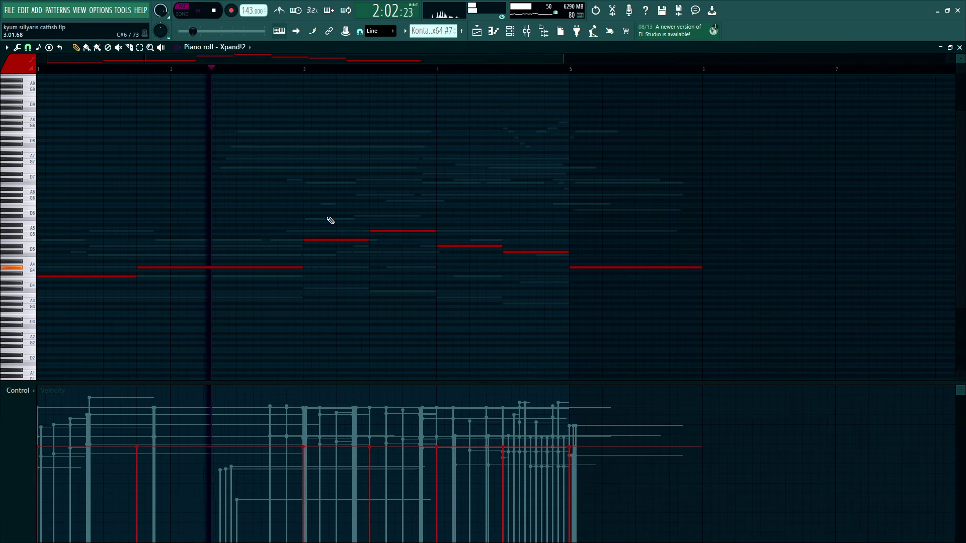
scroll(508, 189, "up", 3, "alt")
scroll(898, 103, "down", 2, "alt")
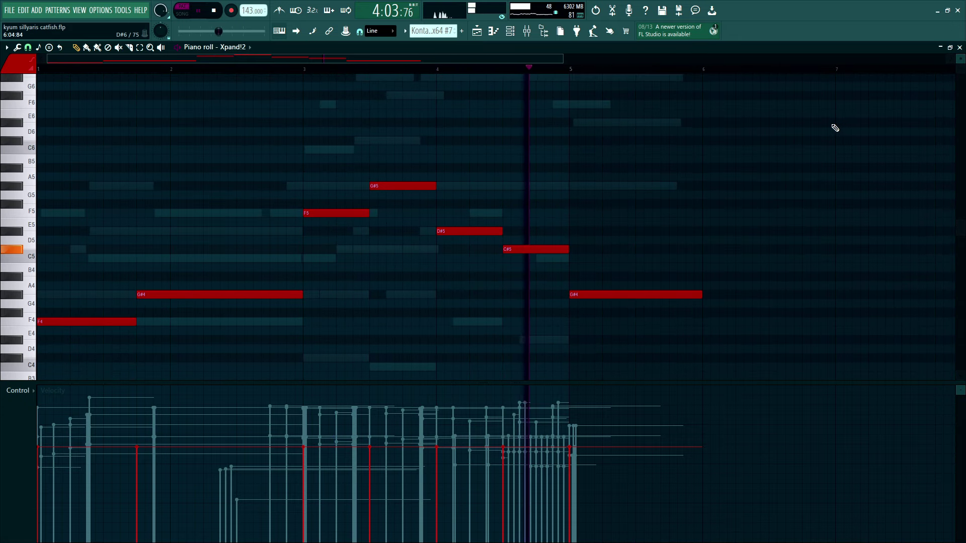
Turn off the solo on the Xpand!2 channel and return to the playlist
left_click(511, 32)
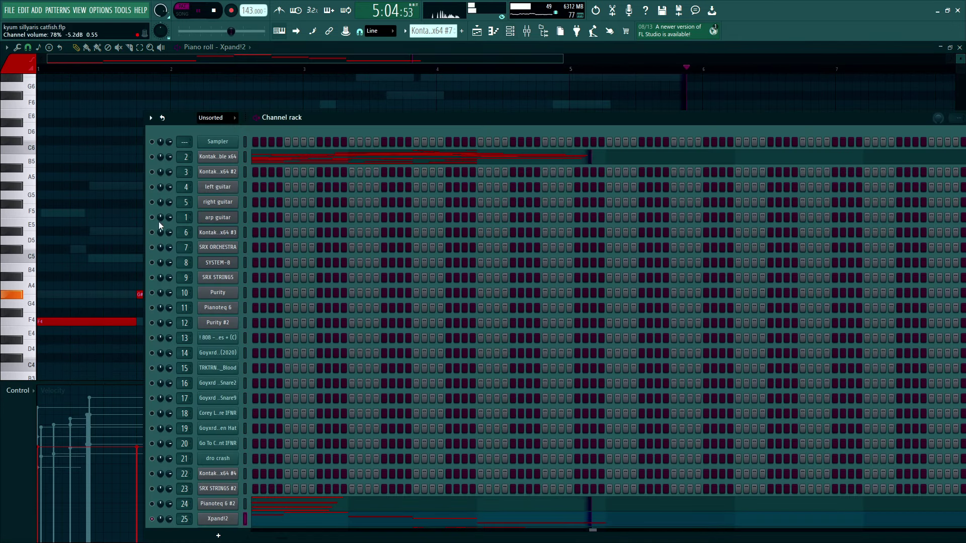
right_click(152, 520)
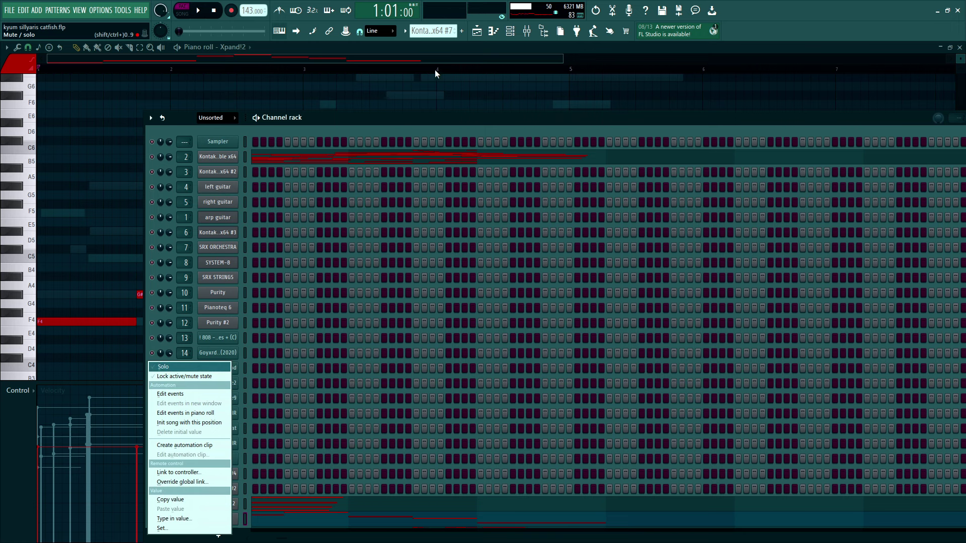
left_click(477, 30)
left_click(477, 31)
Solo Track 4 in the playlist and play the Thunder Sound effect 3 clip
right_click(142, 182)
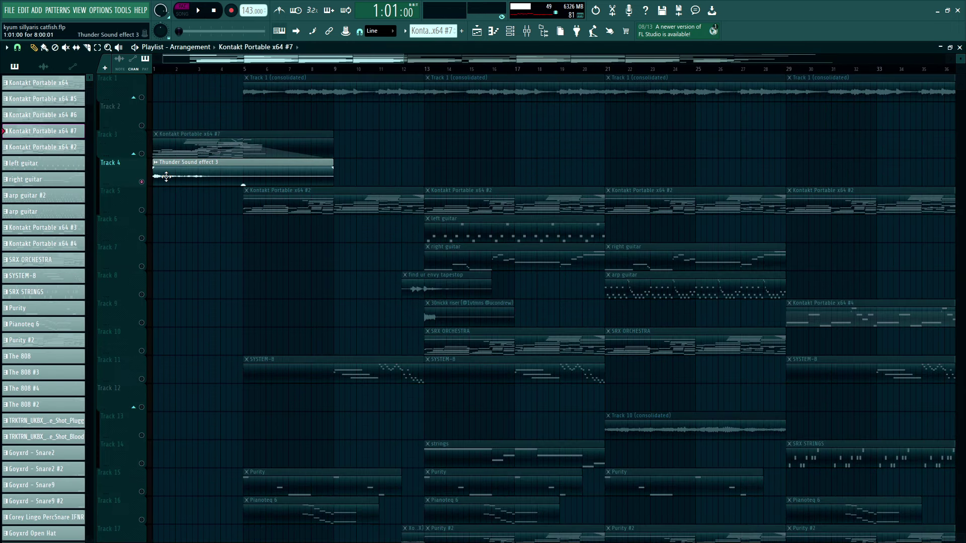
key("space")
scroll(126, 136, "up", 3)
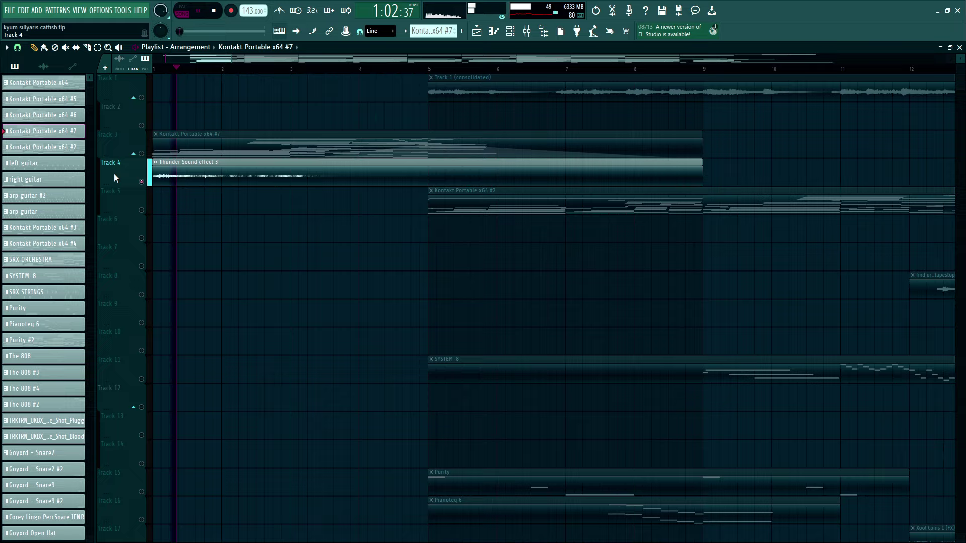
Unmute Track 3 alongside Track 4 and play the Kontakt Portable x64 #7 and thunder clips together from the start
left_click(141, 153)
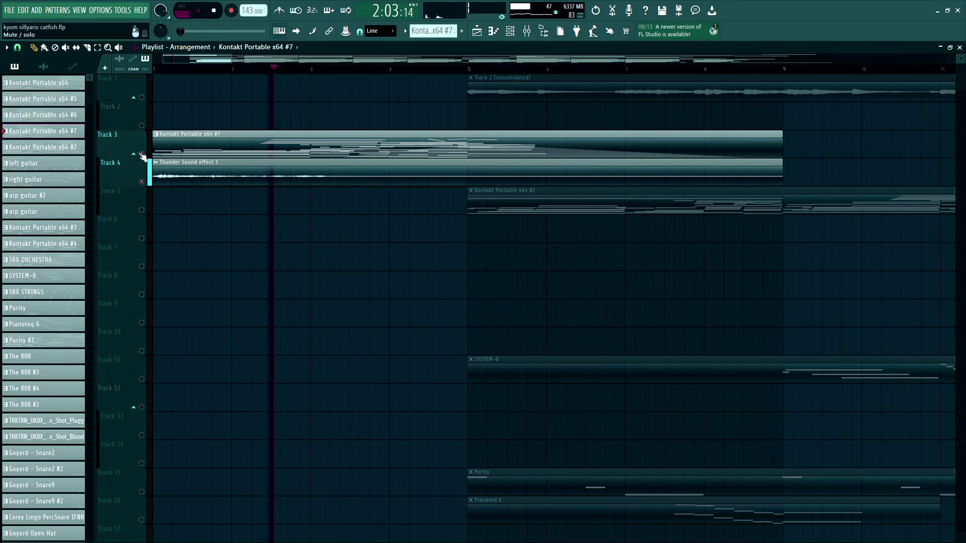
key("space")
key("space")
scroll(191, 120, "down", 3)
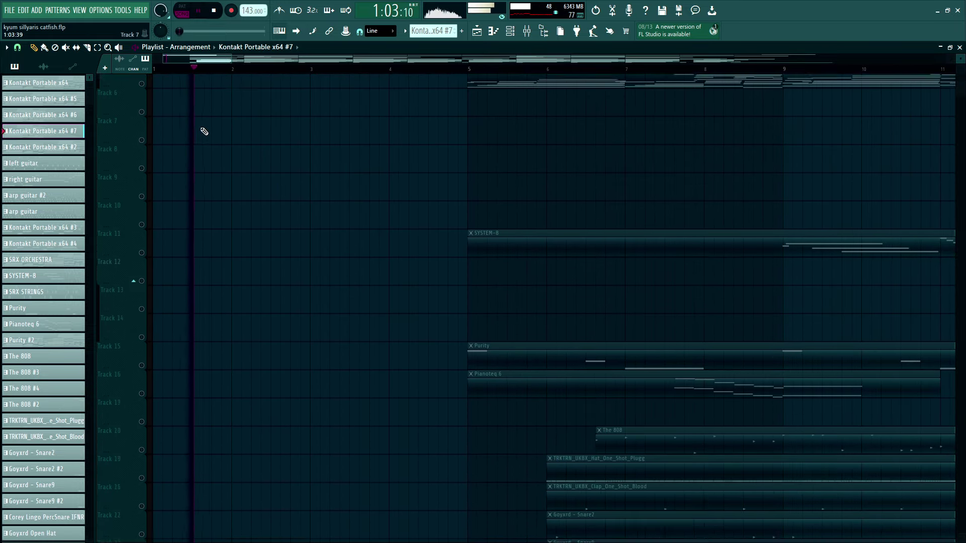
scroll(186, 125, "up", 3)
scroll(196, 132, "up", 1)
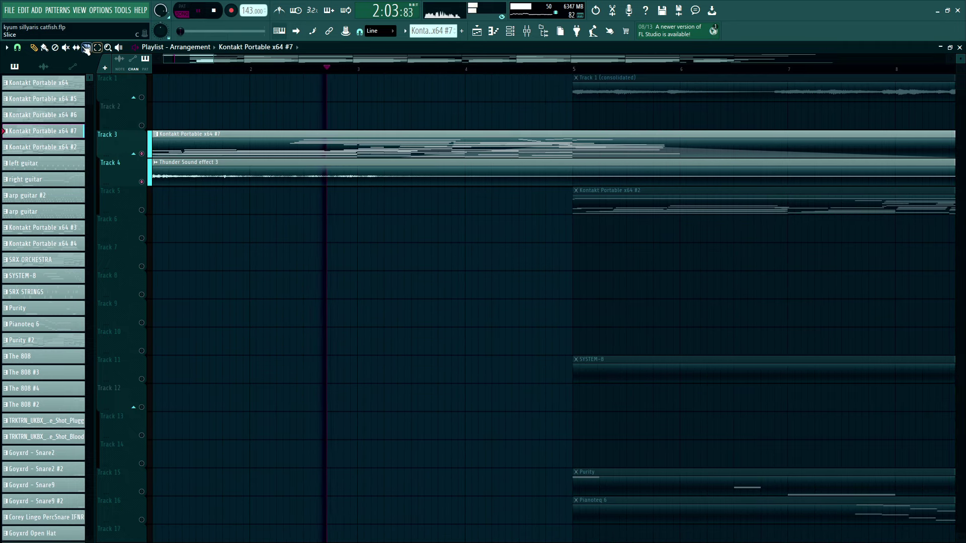
left_click(297, 33)
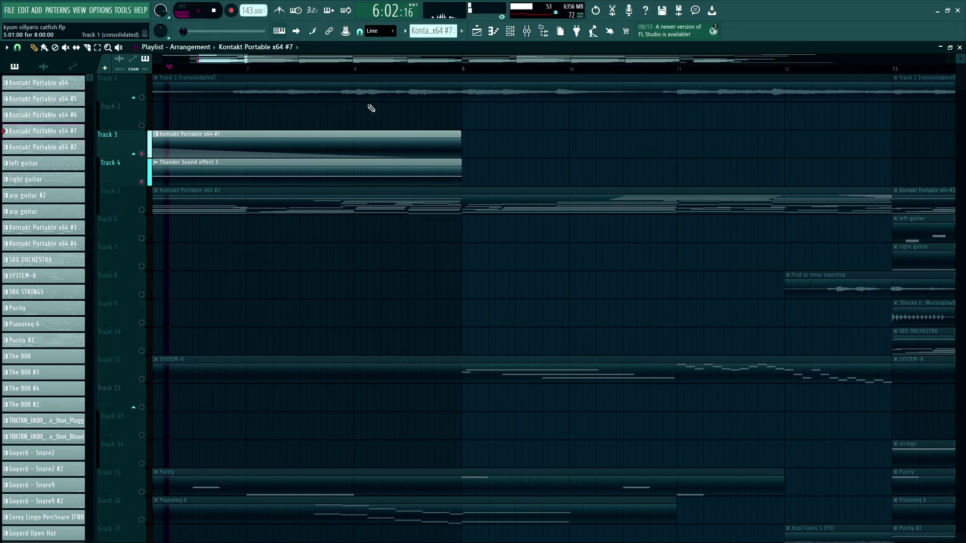
scroll(358, 151, "down", 4)
key("space")
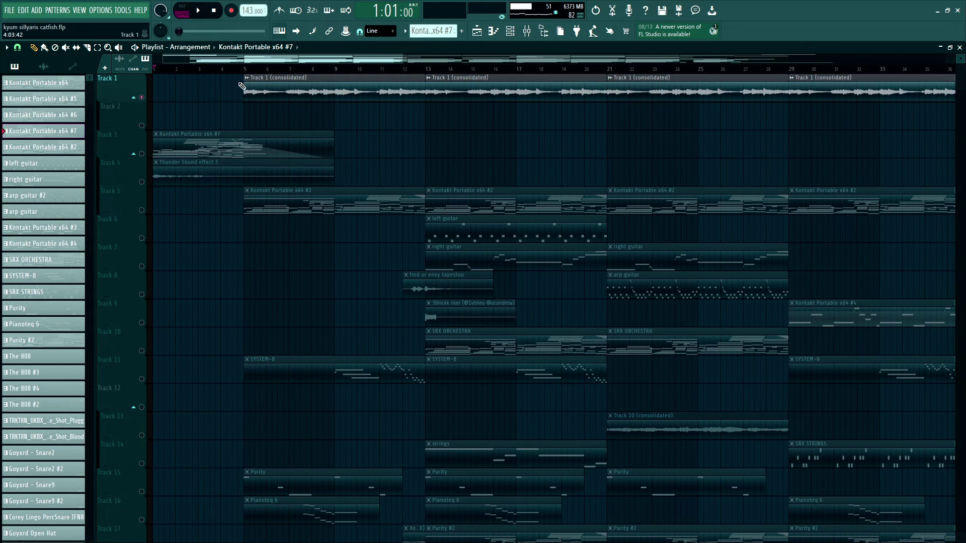
Play the soloed Track 1 (consolidated) audio from bar 5
scroll(257, 70, "up", 4)
left_click(257, 70)
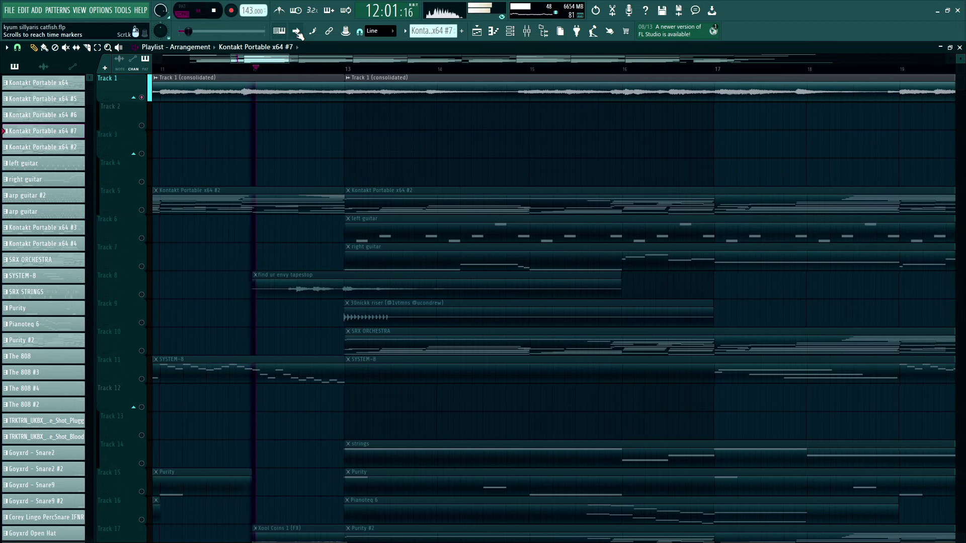
key("space")
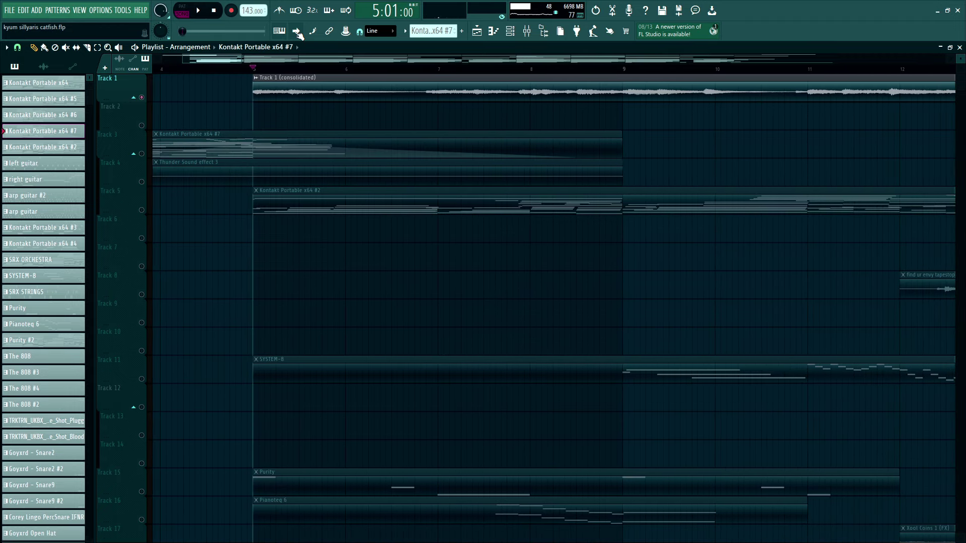
Solo Track 5 and open the Kontakt Portable x64 #2 clip in the piano roll in pattern mode
right_click(136, 186)
left_click(130, 211)
right_click(142, 211)
double_click(279, 207)
scroll(181, 69, "down", 3)
key("l")
Play the Kontakt Portable x64 #2 pattern and examine its full range of notes
key("space")
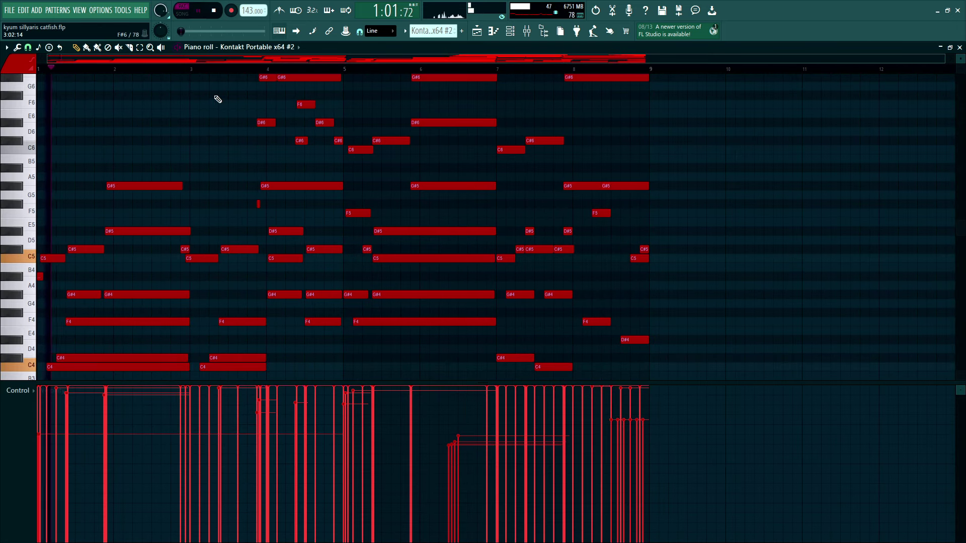
scroll(270, 115, "down", 1)
scroll(958, 62, "down", 3)
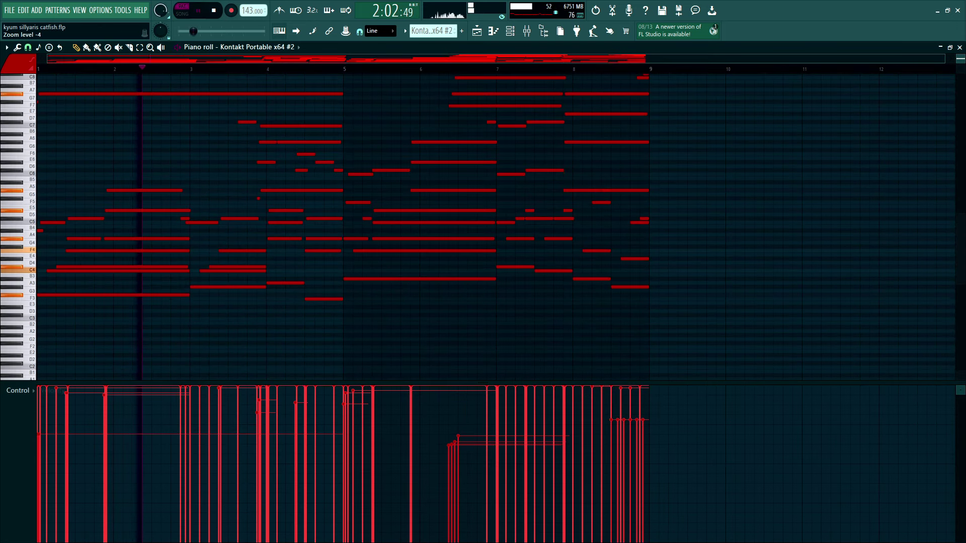
scroll(541, 134, "up", 1)
scroll(545, 131, "up", 1)
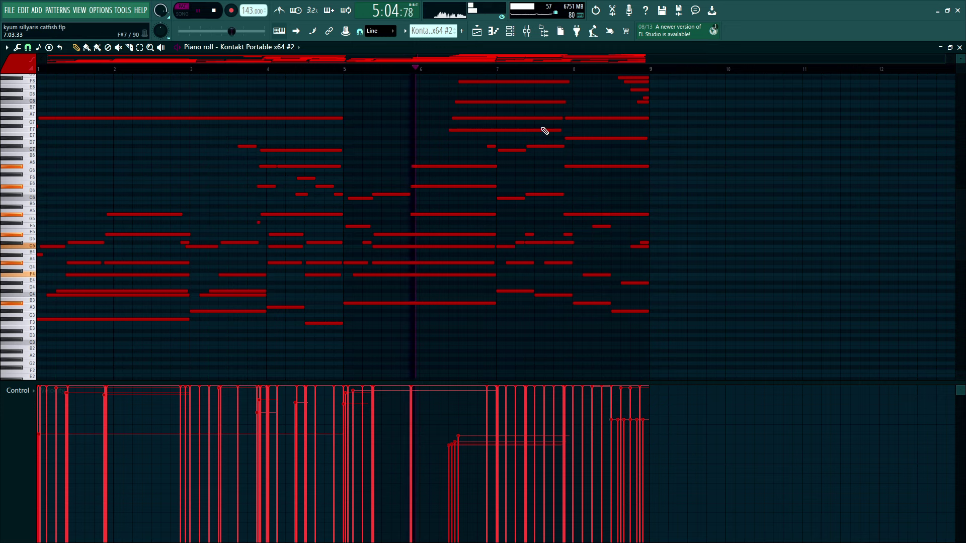
scroll(545, 131, "up", 3)
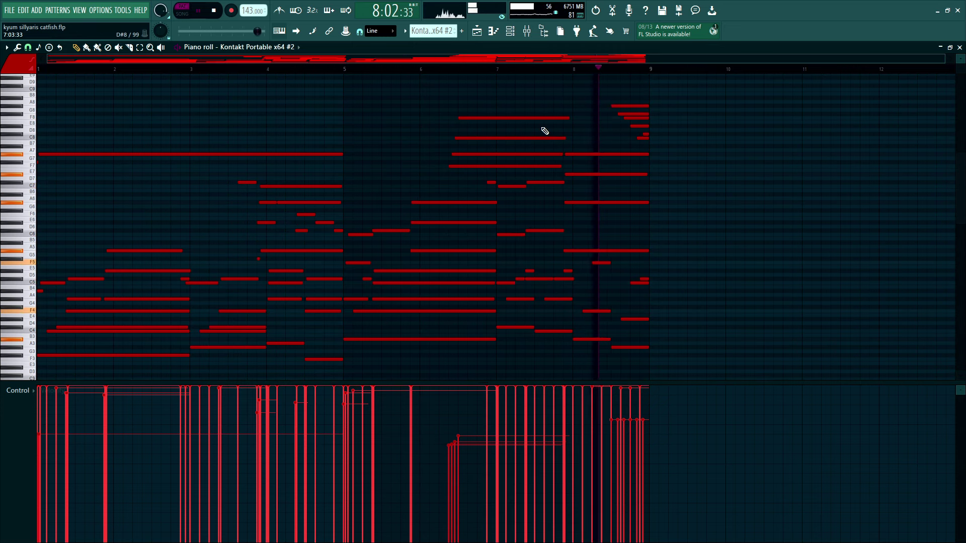
Return to the playlist and turn off the solo on Track 5 so all tracks are active
left_click(478, 32)
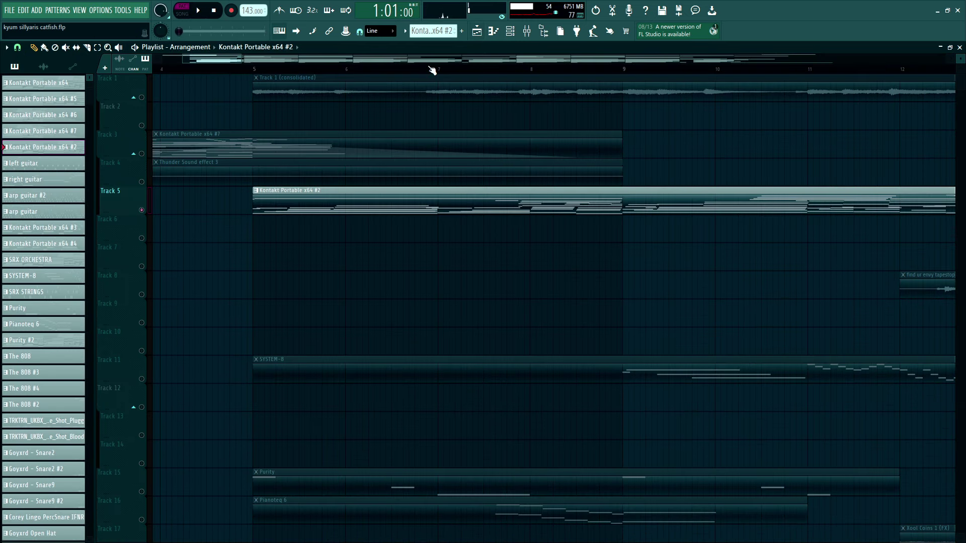
scroll(186, 202, "down", 3)
right_click(136, 187)
left_click(130, 209)
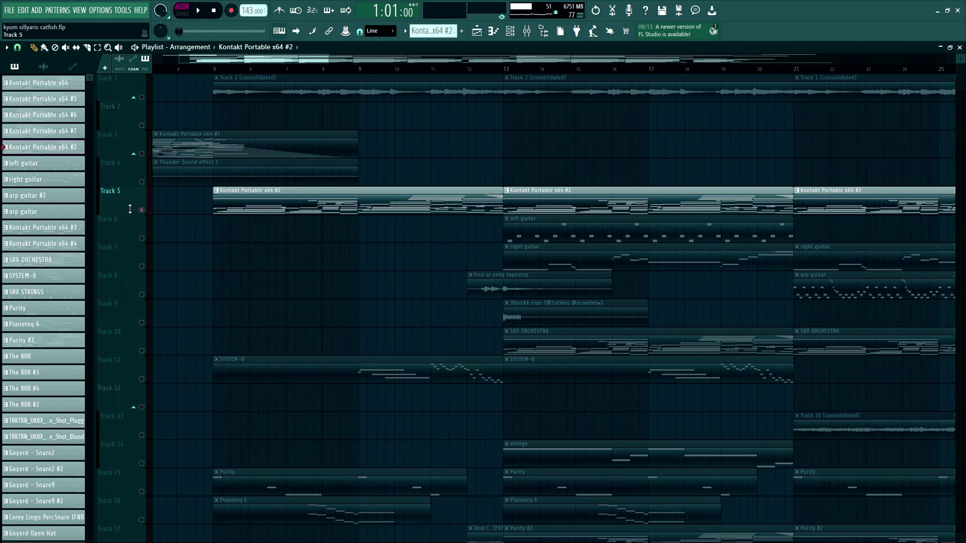
right_click(147, 212)
right_click(142, 209)
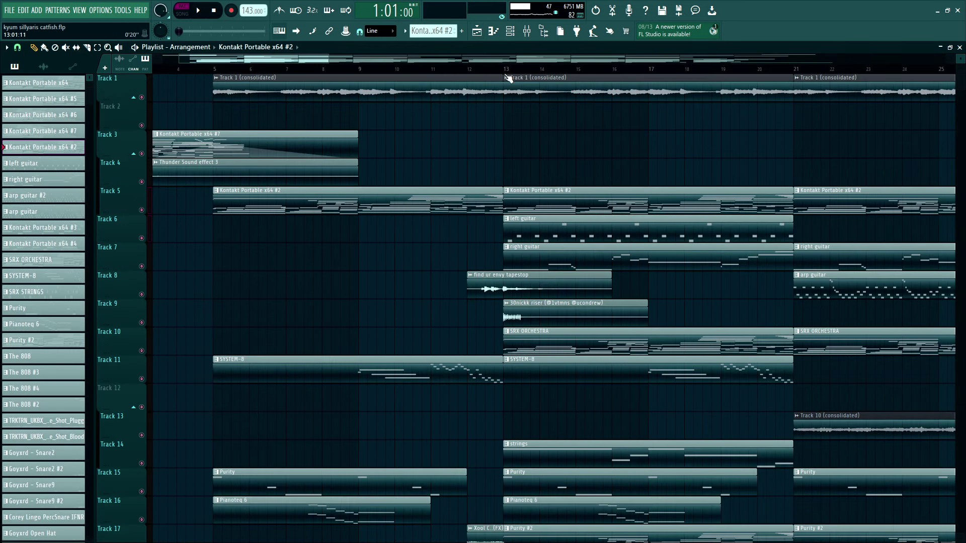
Open the left guitar clip in the piano roll and play its pattern
double_click(508, 240)
key("space")
left_click_drag(959, 59, 959, 50)
scroll(482, 217, "up", 1)
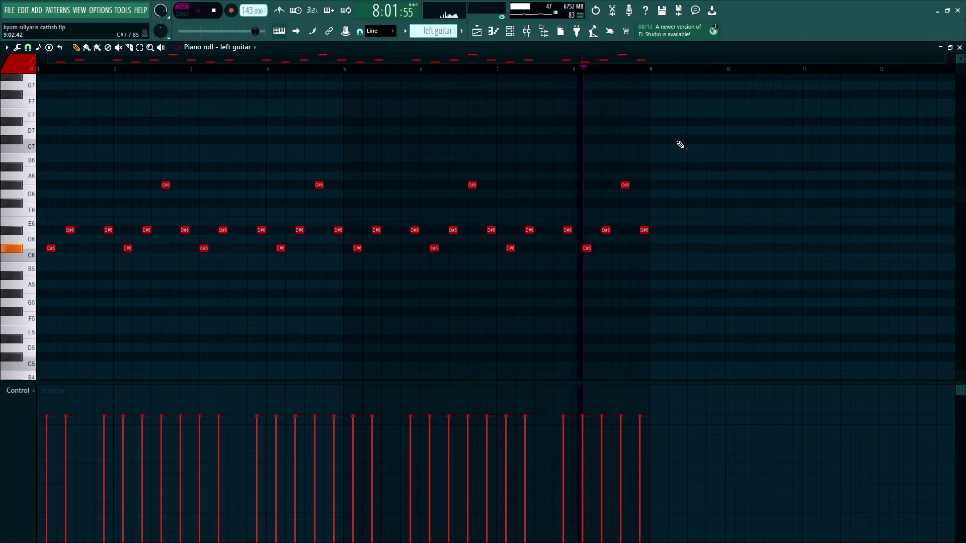
key("space")
Go back to the playlist, open the right guitar clip in the piano roll and play its pattern
left_click(477, 33)
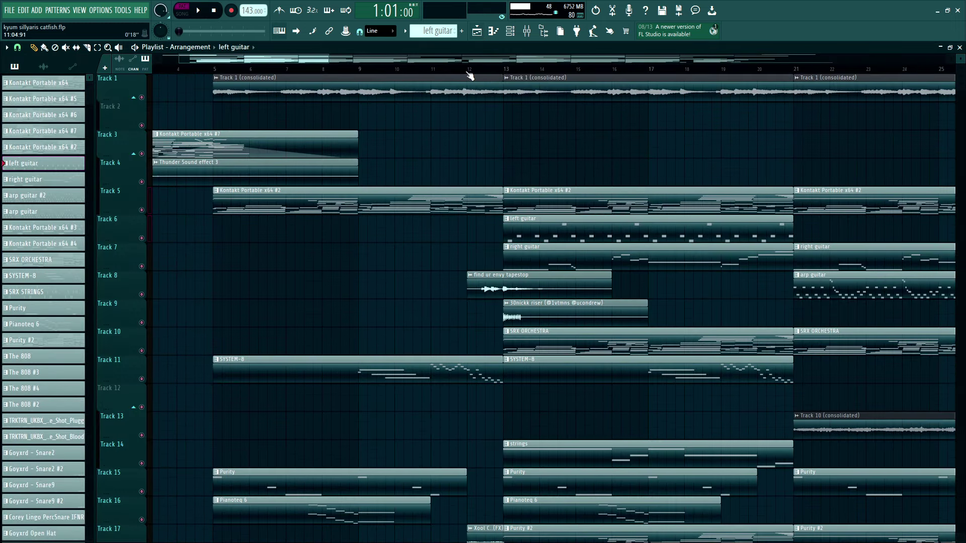
double_click(541, 248)
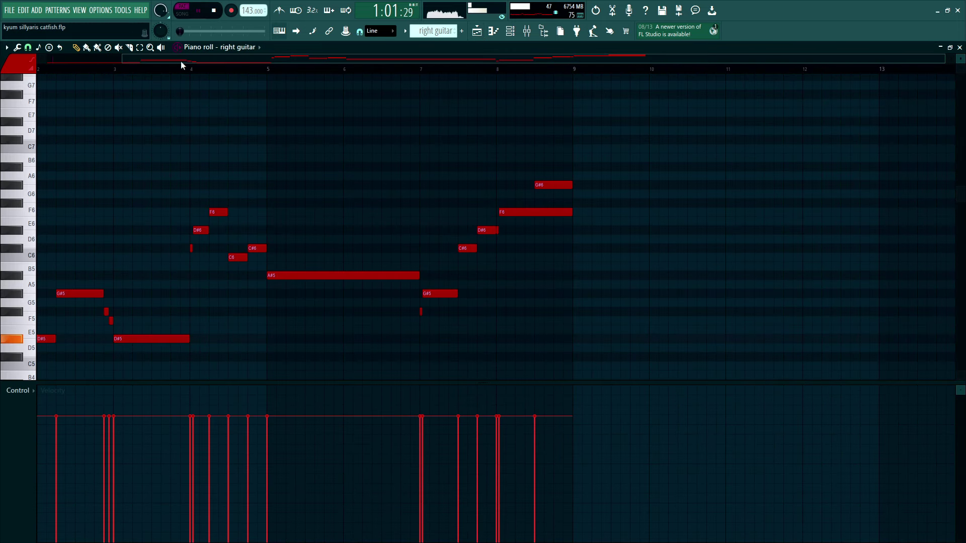
key("space")
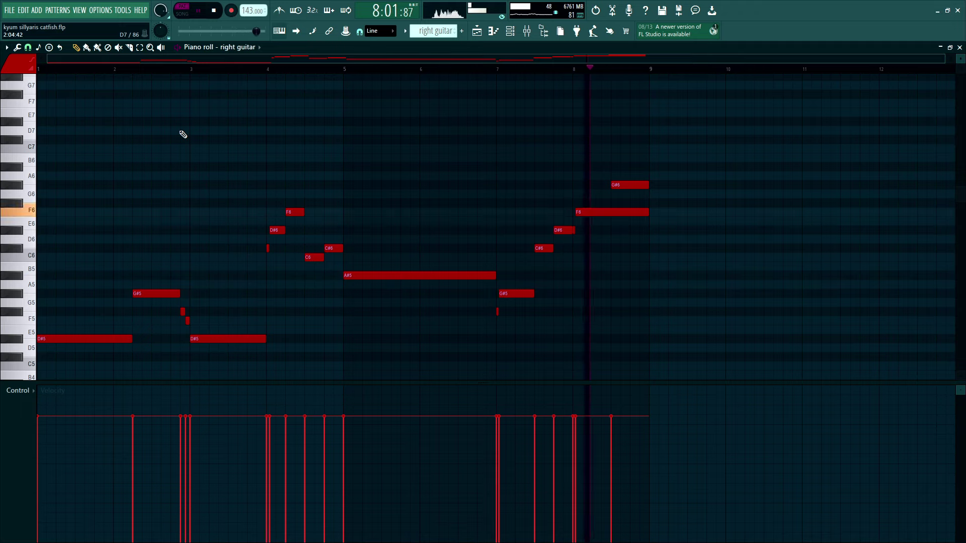
Stop playback, return to the playlist, then open the SRX ORCHESTRA clip in the piano roll and play its full note range
key("space")
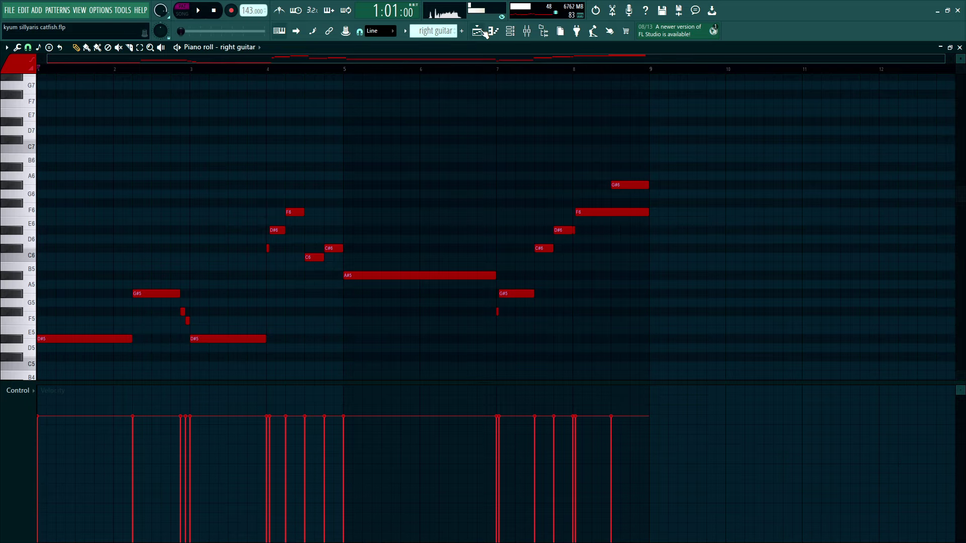
left_click(480, 32)
scroll(485, 153, "down", 1)
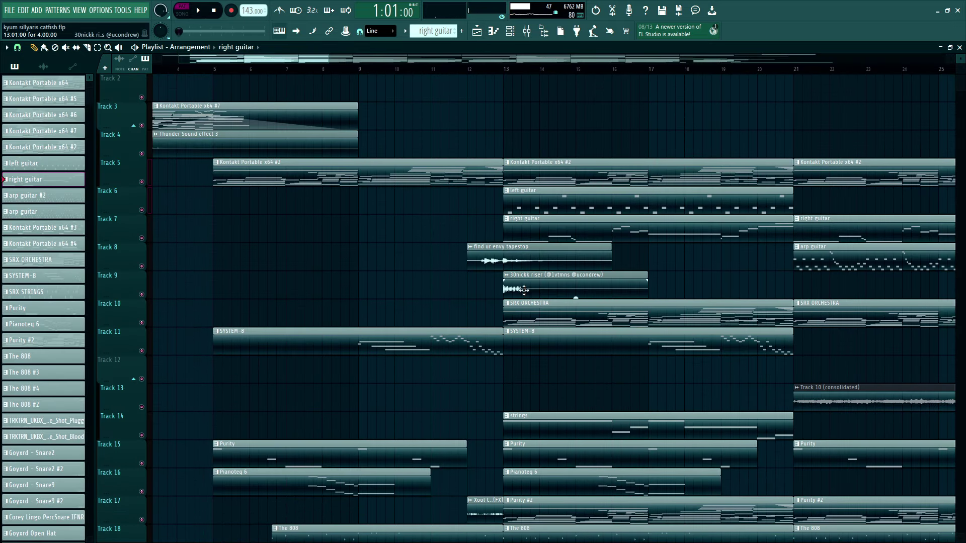
double_click(528, 316)
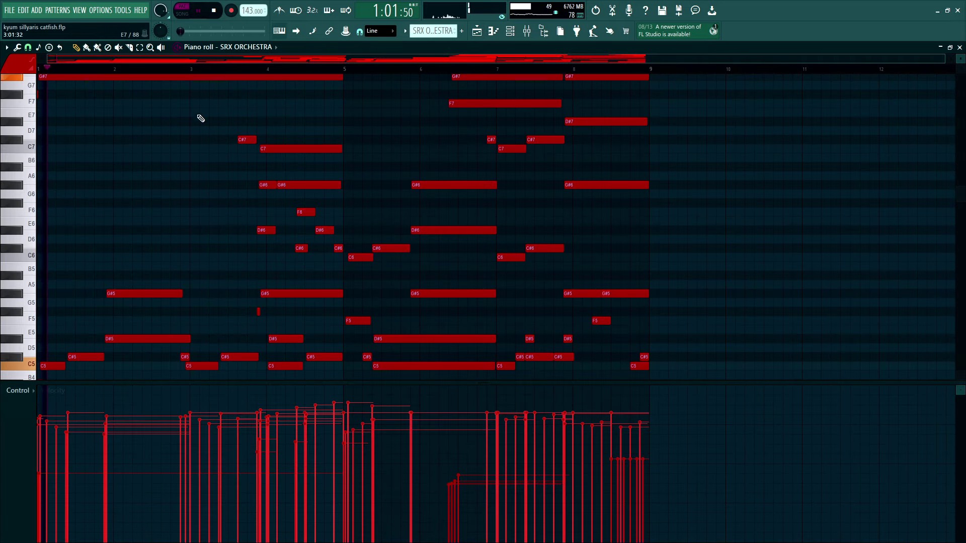
scroll(201, 120, "down", 3)
key("space")
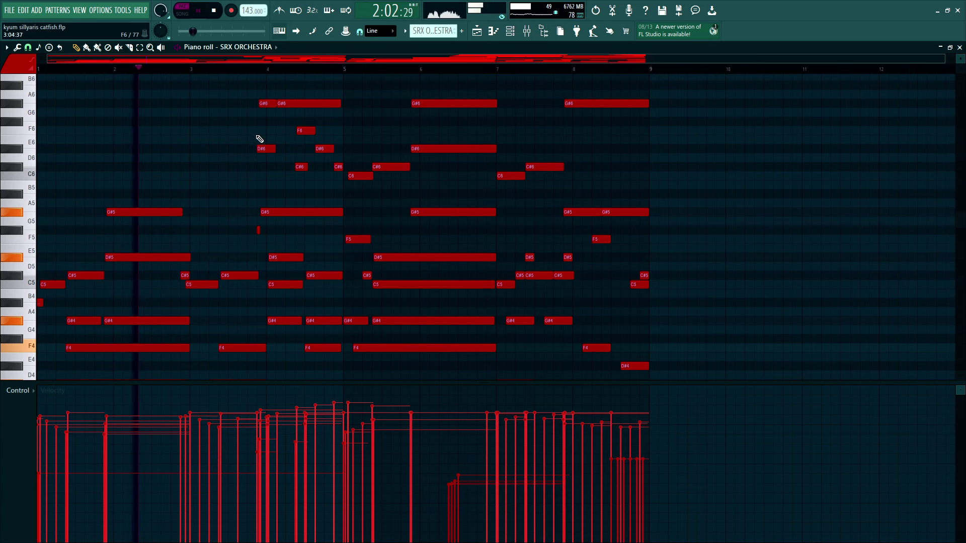
scroll(371, 162, "down", 1)
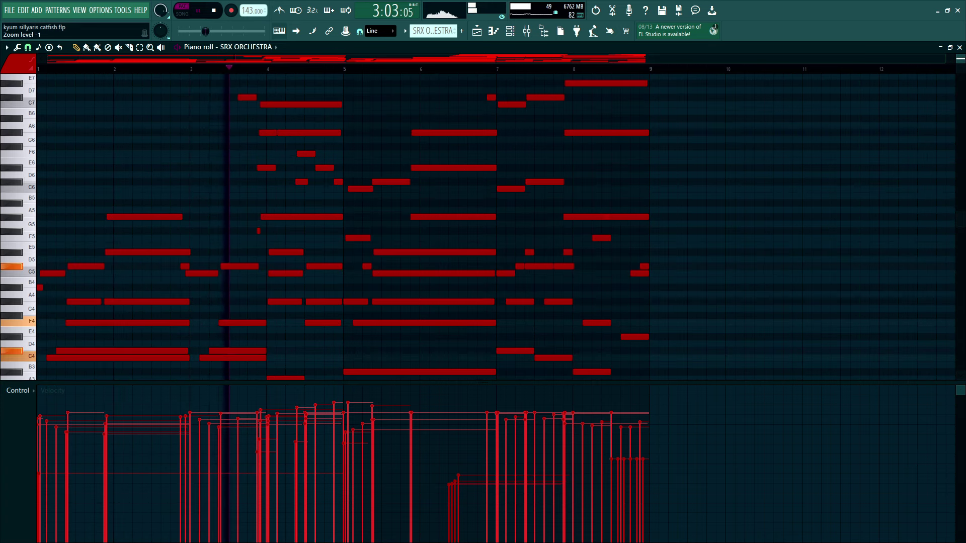
scroll(370, 211, "down", 3)
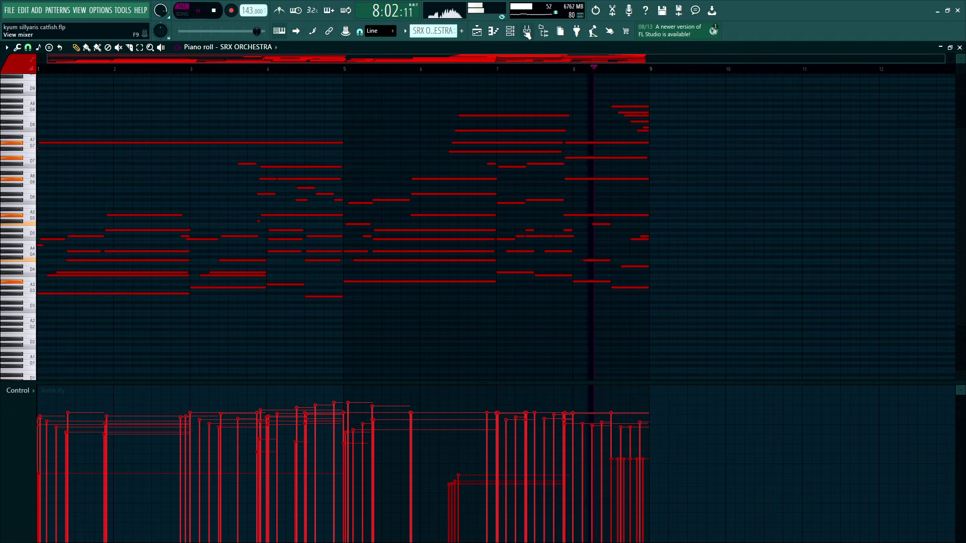
Return to the playlist, open the SYSTEM-8 clip in the piano roll and play its pattern
left_click(478, 31)
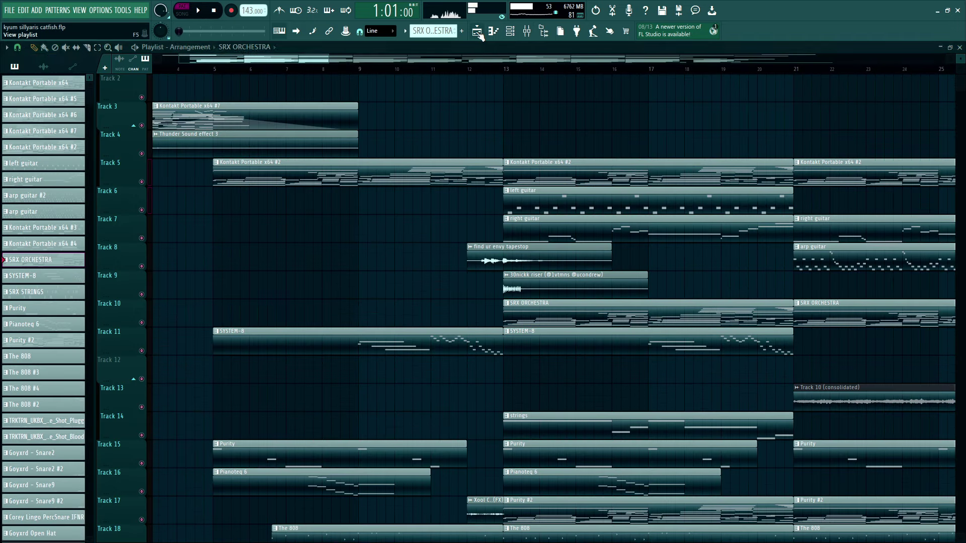
scroll(422, 191, "down", 2)
scroll(523, 213, "down", 3)
scroll(497, 219, "up", 3)
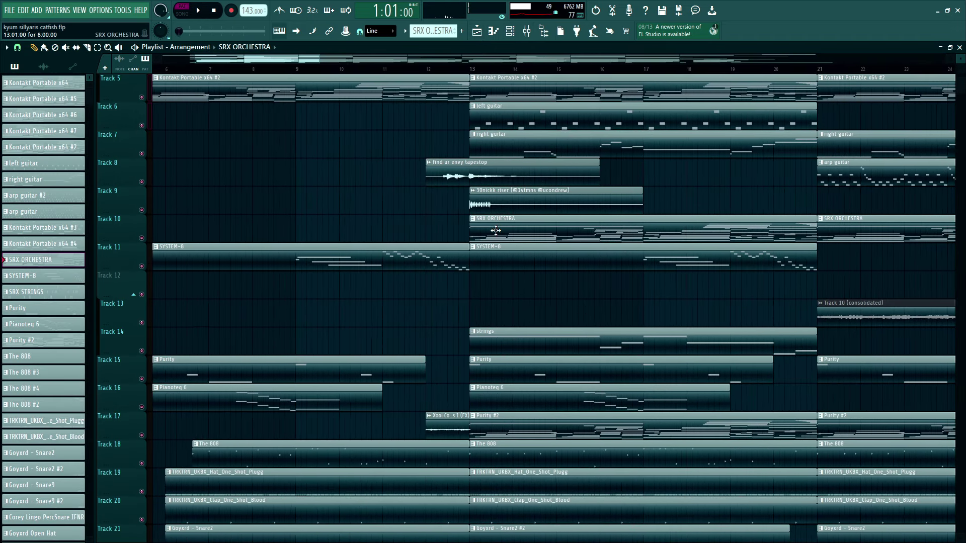
double_click(234, 252)
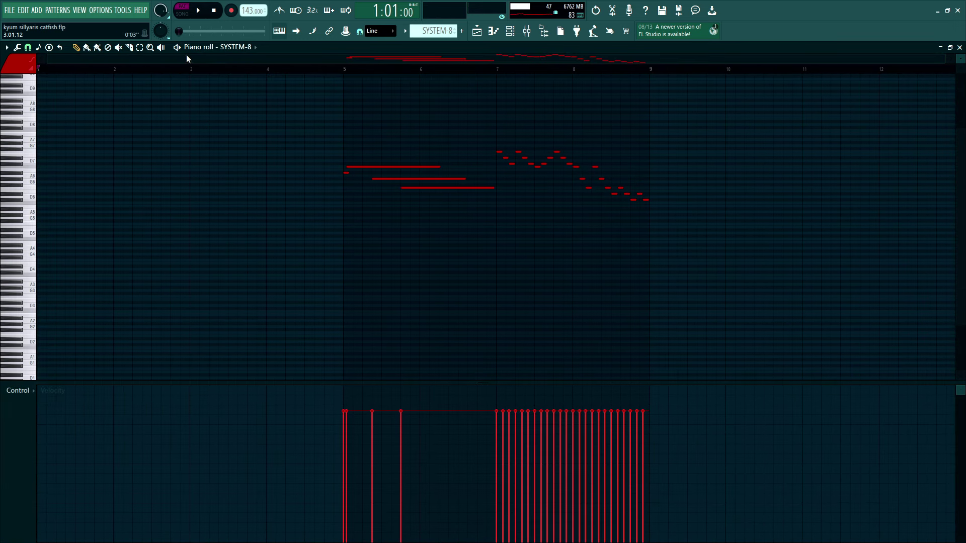
scroll(498, 183, "up", 1)
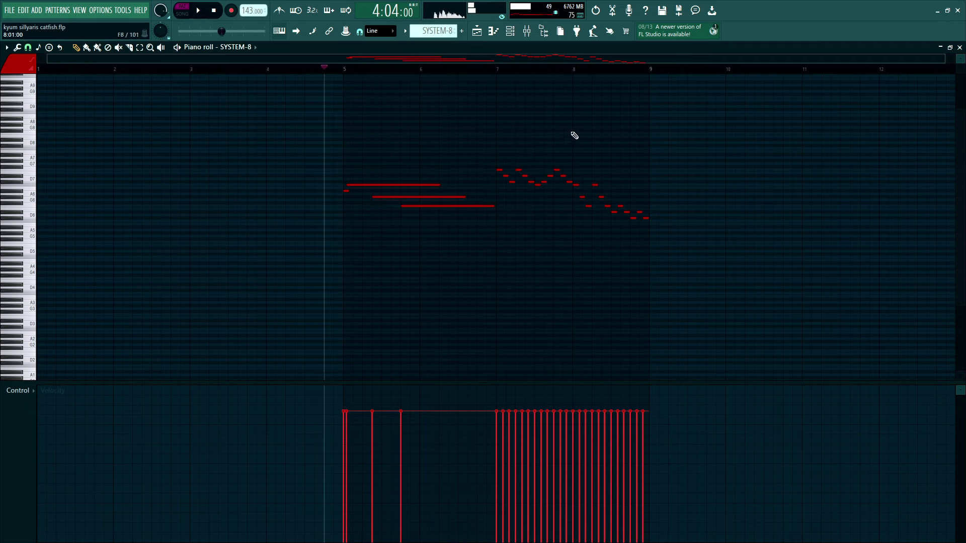
Open the Kontakt Portable x64 #3 and Kontakt Portable x64 #4 patterns in turn from the playlist and play them
left_click(477, 31)
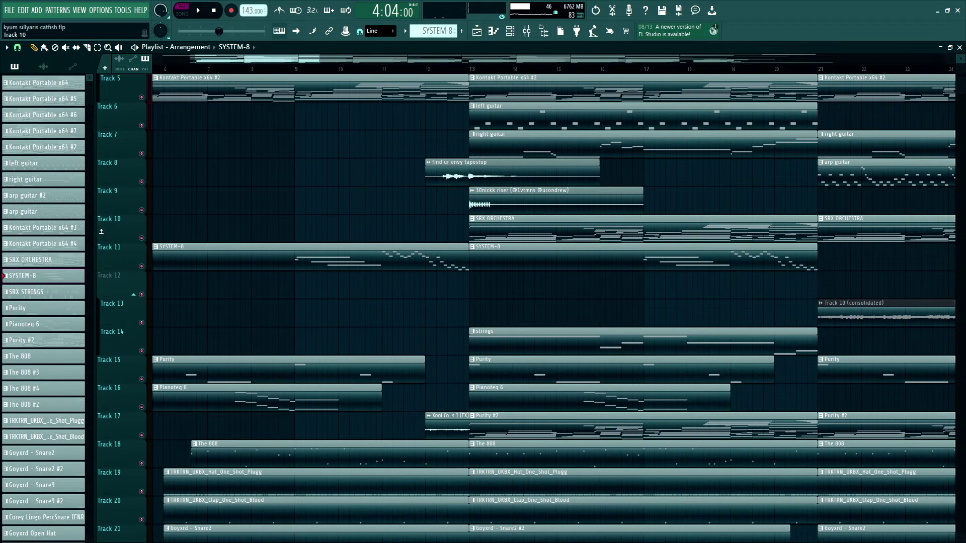
double_click(68, 236)
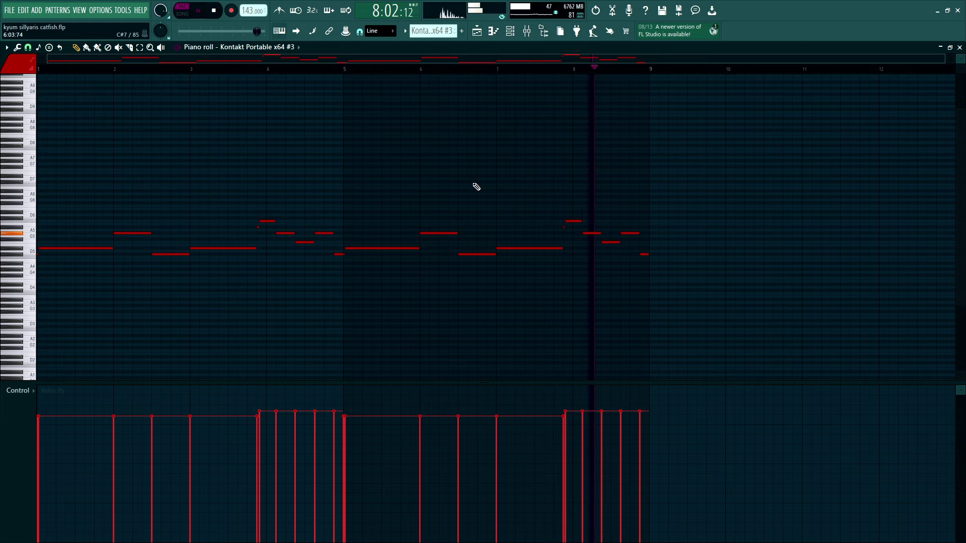
left_click(477, 29)
double_click(77, 245)
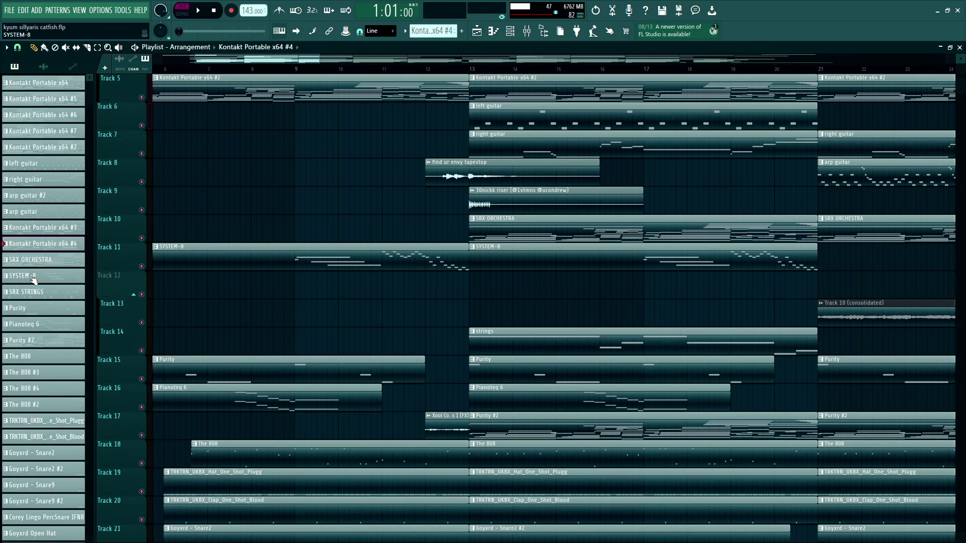
Open the SRX STRINGS pattern in the piano roll, play it and examine its notes up close
double_click(38, 296)
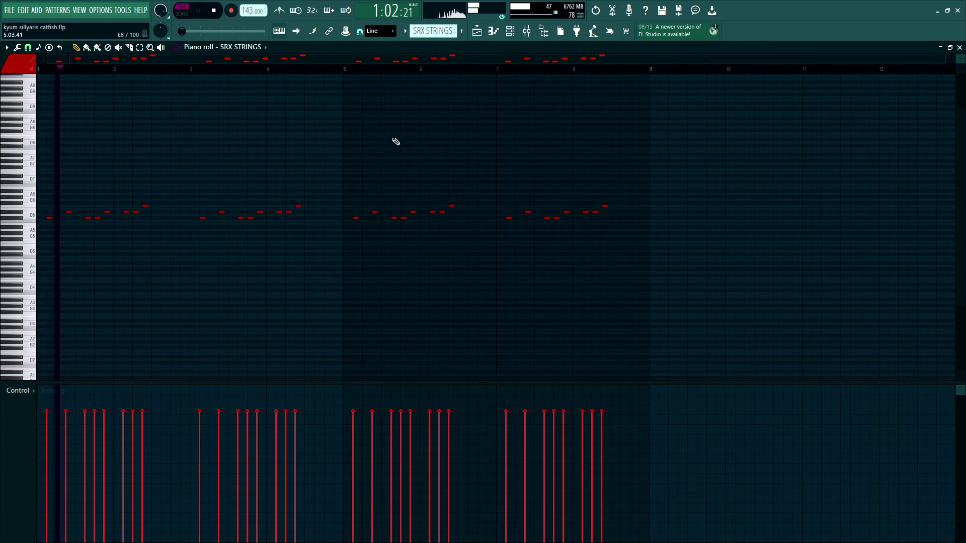
left_click_drag(959, 58, 959, 46)
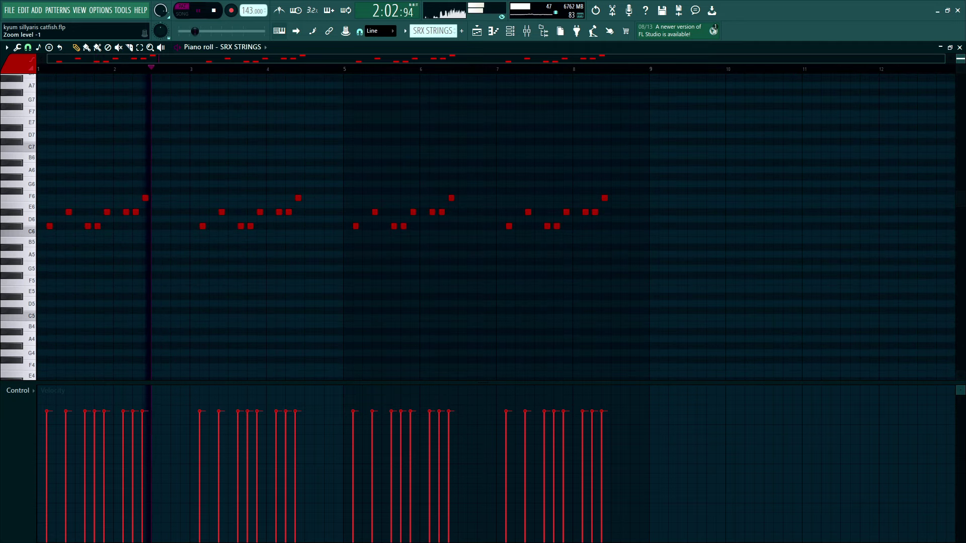
scroll(213, 153, "up", 2)
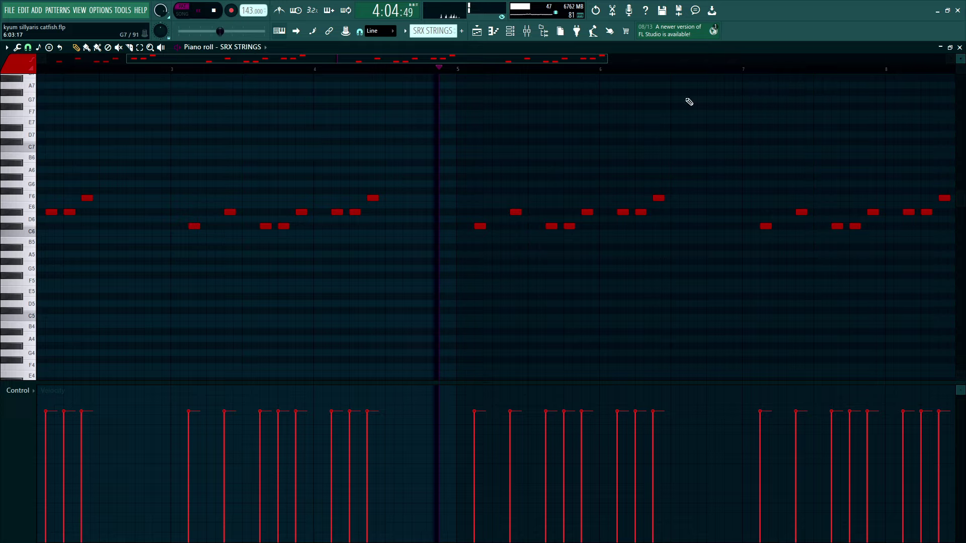
left_click_drag(959, 59, 959, 50)
left_click_drag(470, 59, 370, 78)
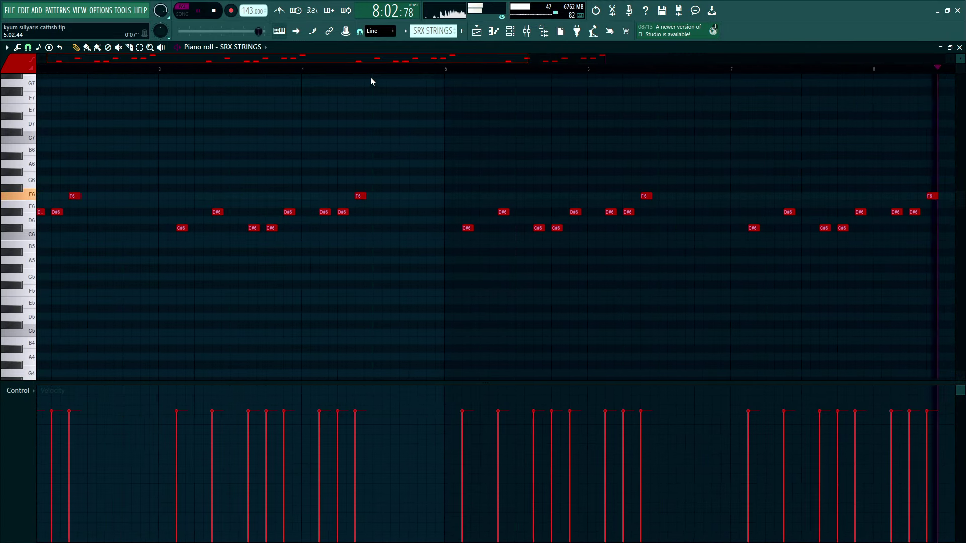
Stop playback, return to the playlist, then open the Purity pattern in the piano roll and play it
key("space")
left_click(478, 31)
left_click(54, 310)
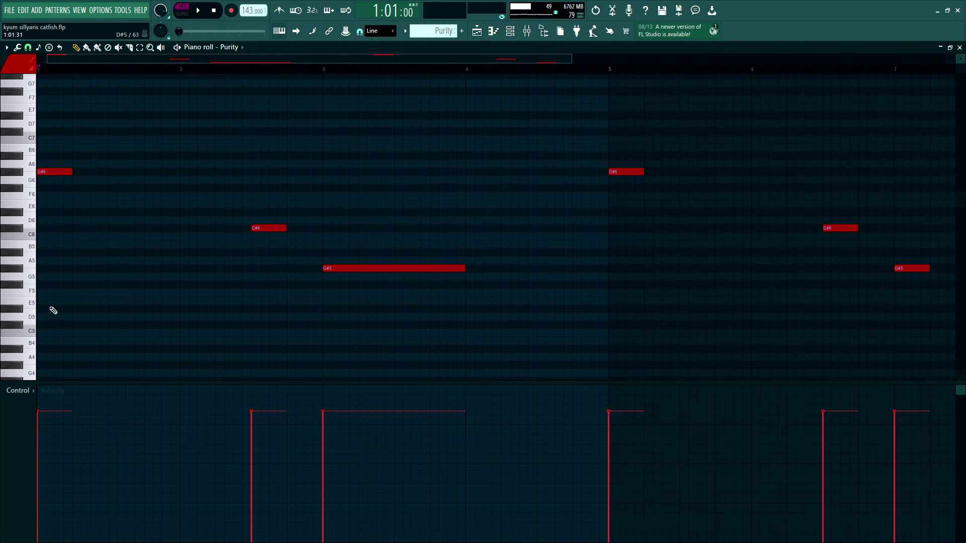
key("space")
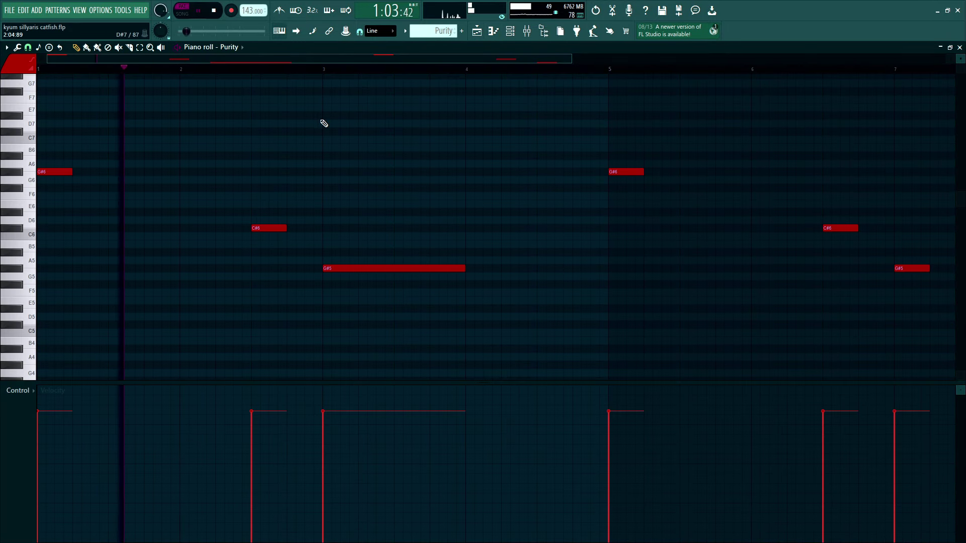
scroll(321, 123, "down", 2)
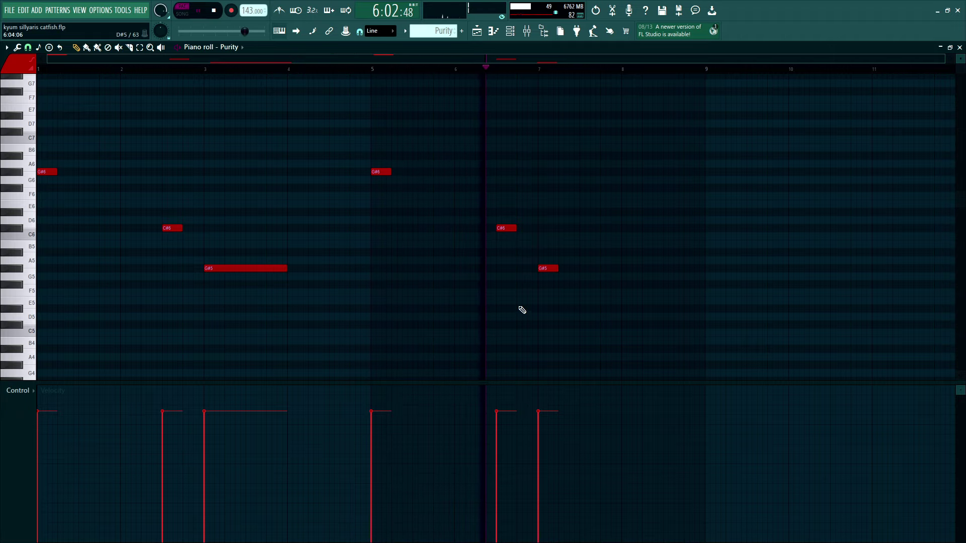
Return to the playlist, open the Pianoteq 6 pattern in the piano roll and play its melody
key("F5")
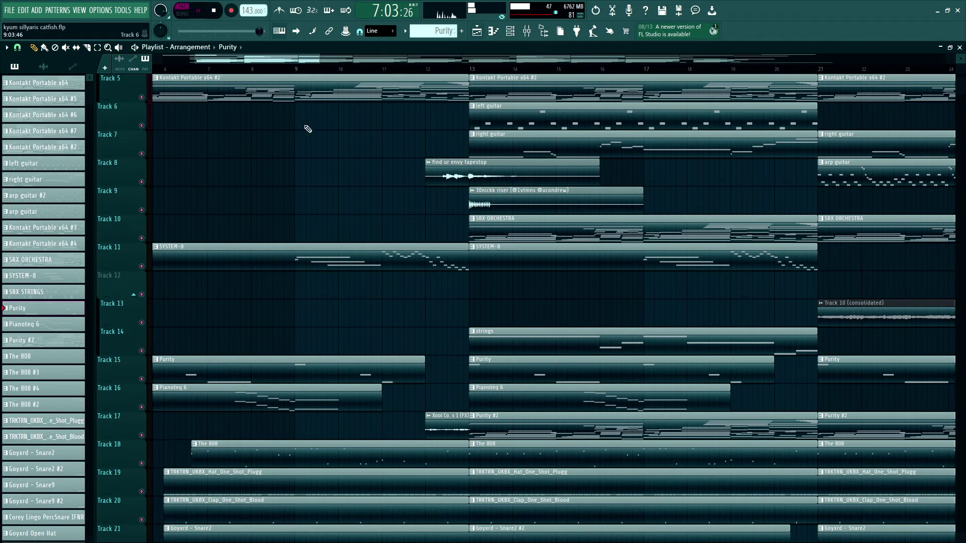
key("F7")
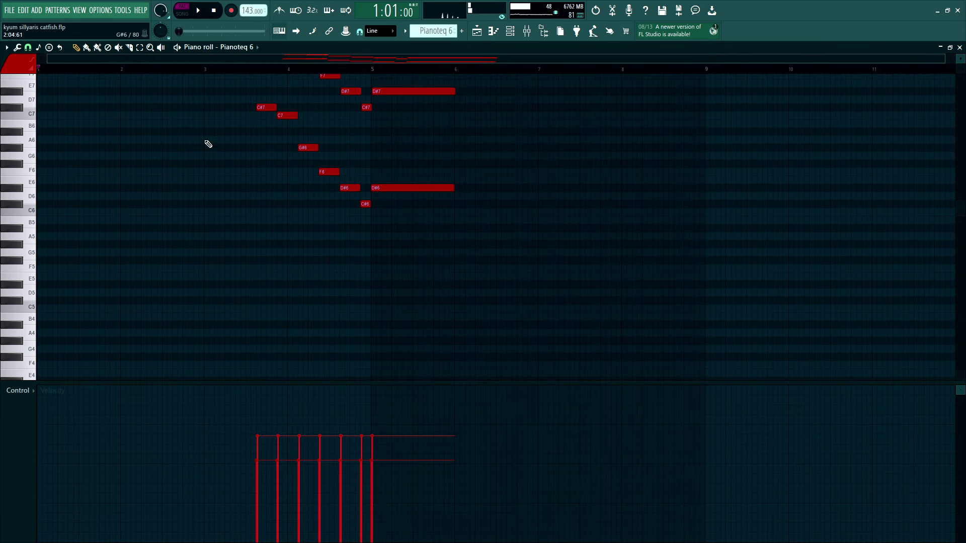
left_click(205, 70)
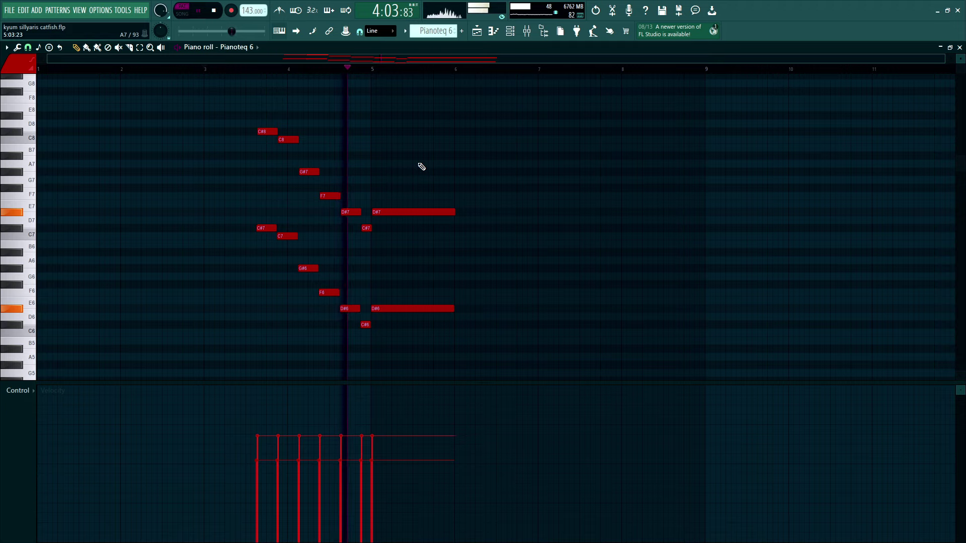
Go back to the playlist, open the Purity #2 pattern and play it from the start with its full note range in view
left_click(479, 32)
left_click(63, 340)
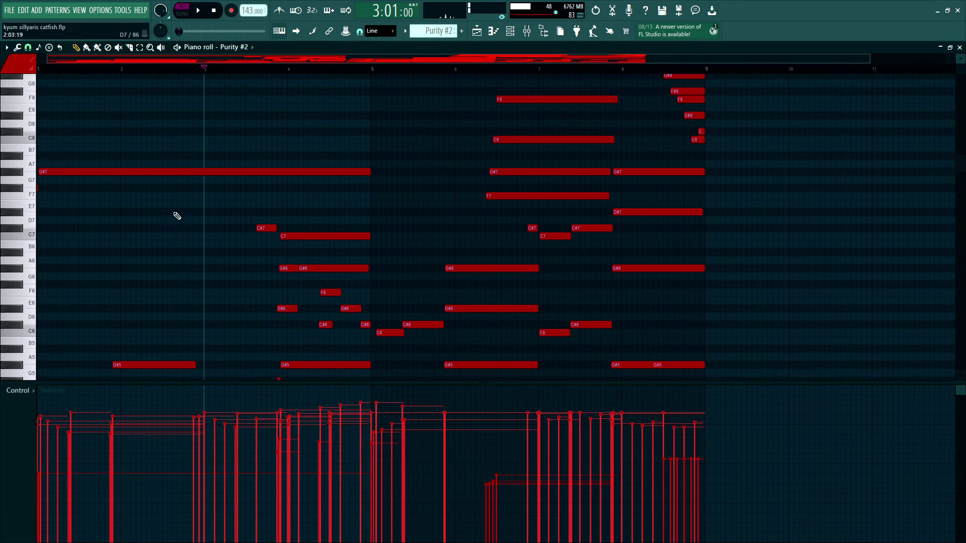
left_click(178, 49)
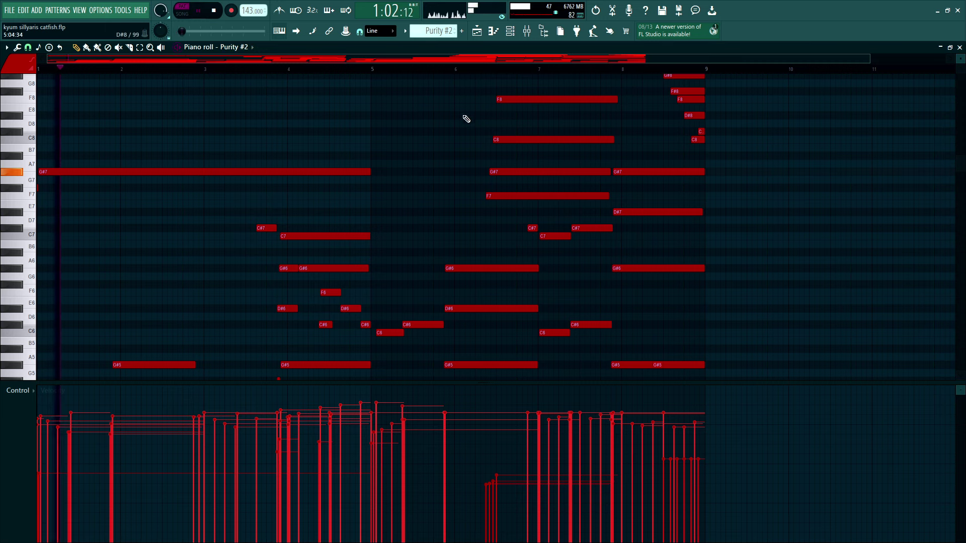
left_click_drag(959, 58, 961, 62)
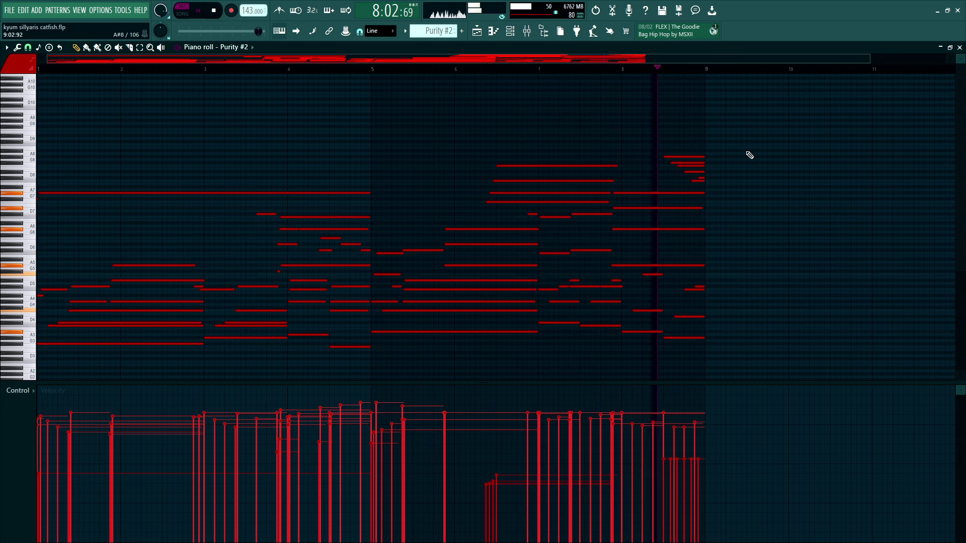
Return to the playlist, solo Track 16 and reactivate Tracks 15, 11, 6, 5 and 1 alongside it
left_click(477, 34)
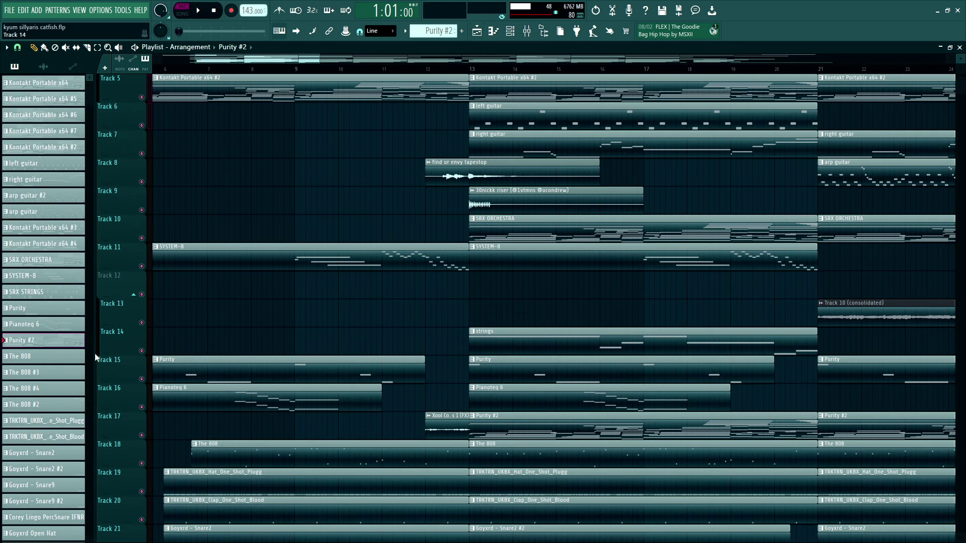
scroll(233, 244, "down", 1)
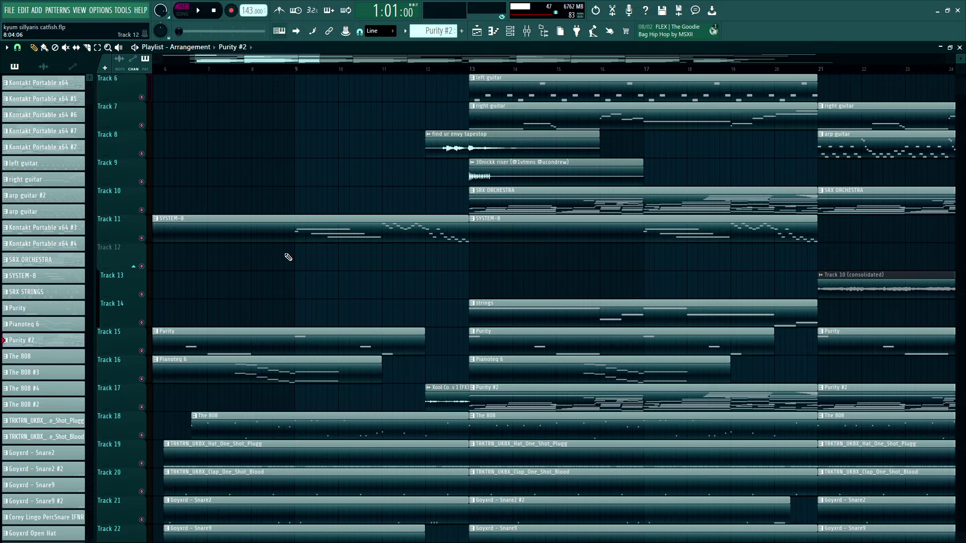
scroll(285, 255, "down", 5)
scroll(149, 322, "up", 3)
right_click(144, 378)
left_click(143, 352)
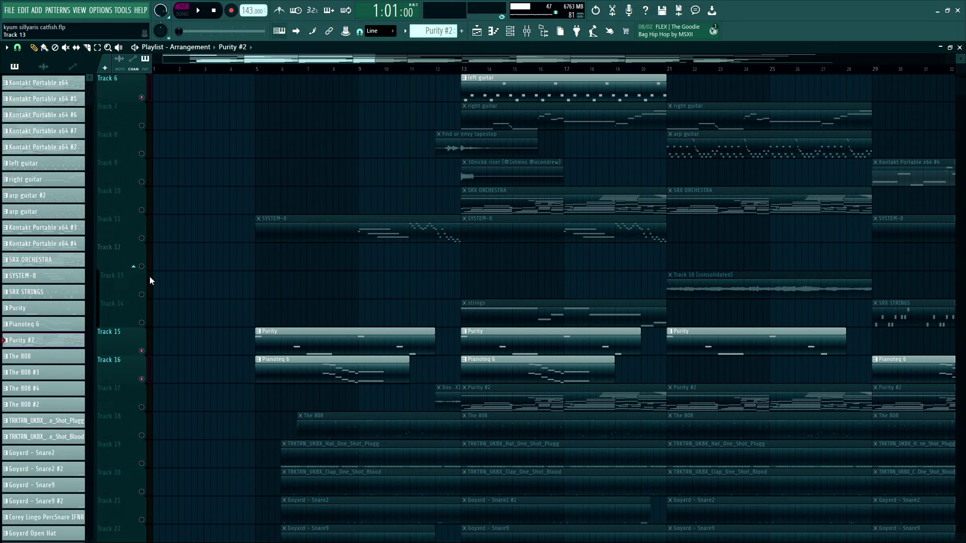
left_click(141, 238)
scroll(171, 191, "up", 5)
left_click(141, 97)
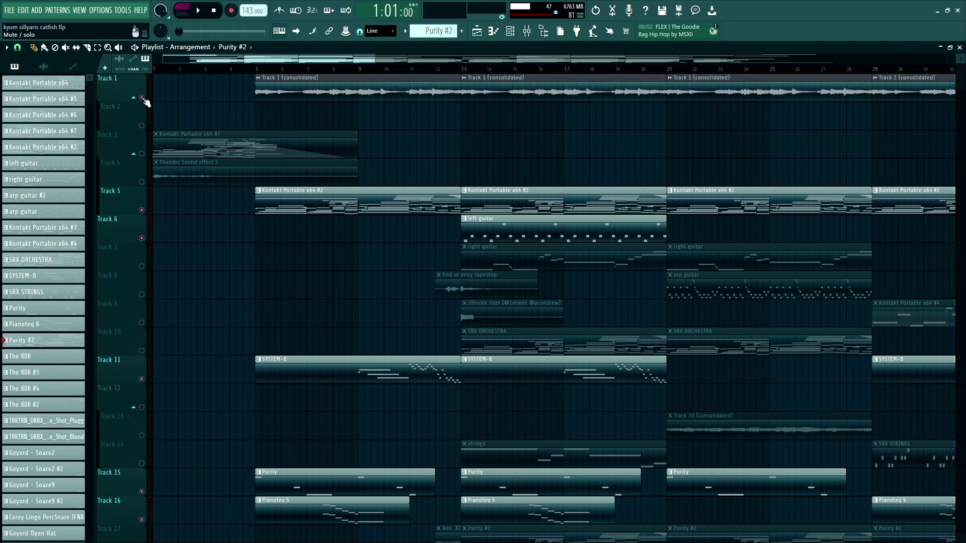
Play the arrangement and unmute Track 7 (right guitar), Track 10 (SRX ORCHESTRA) and Track 14 (strings) during playback
scroll(254, 150, "up", 3)
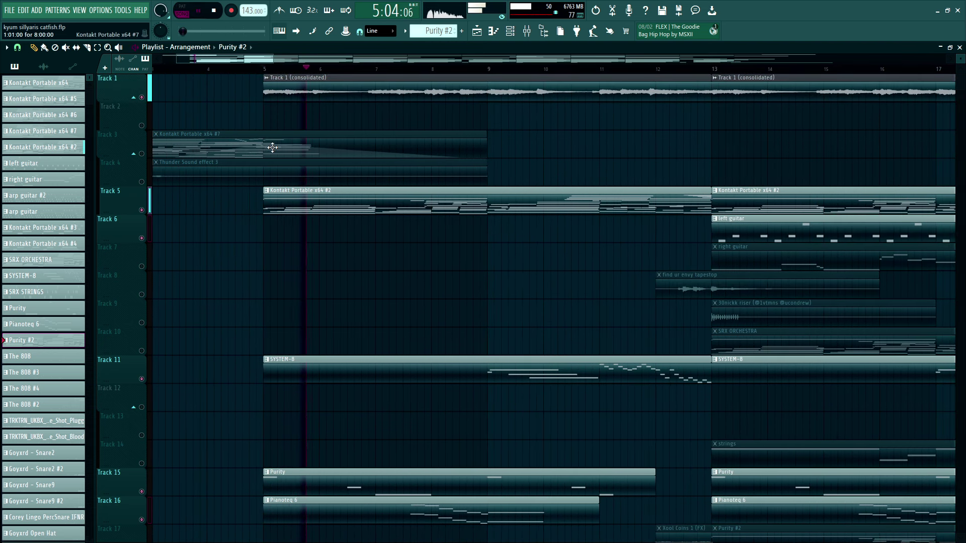
scroll(274, 149, "down", 4)
scroll(334, 177, "down", 3)
scroll(411, 189, "up", 1)
scroll(414, 189, "up", 1)
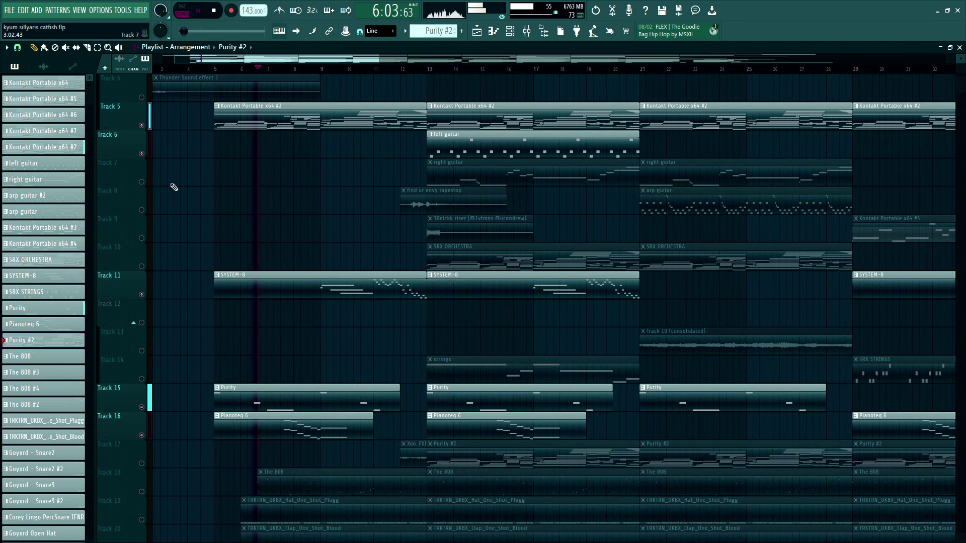
left_click(142, 182)
left_click(142, 267)
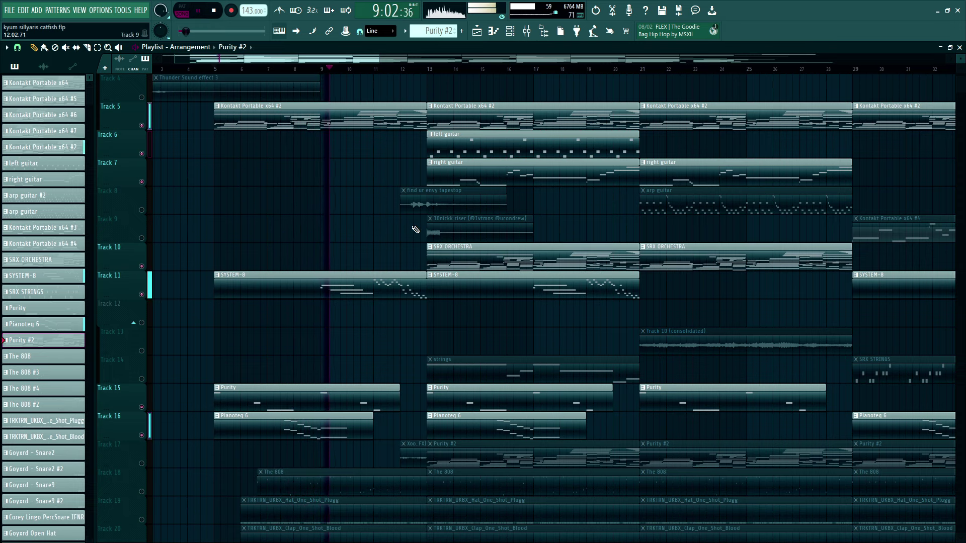
scroll(381, 255, "up", 3)
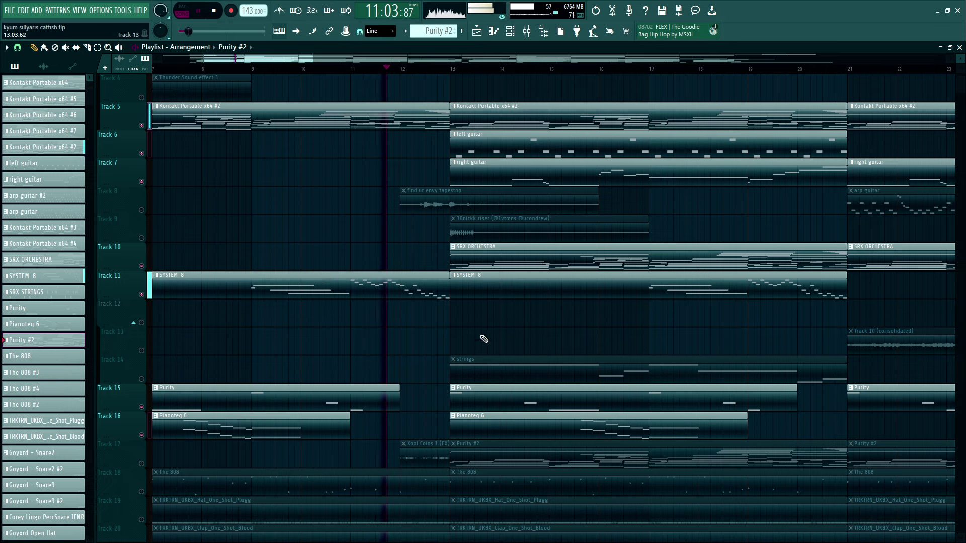
left_click(144, 379)
scroll(495, 356, "down", 4)
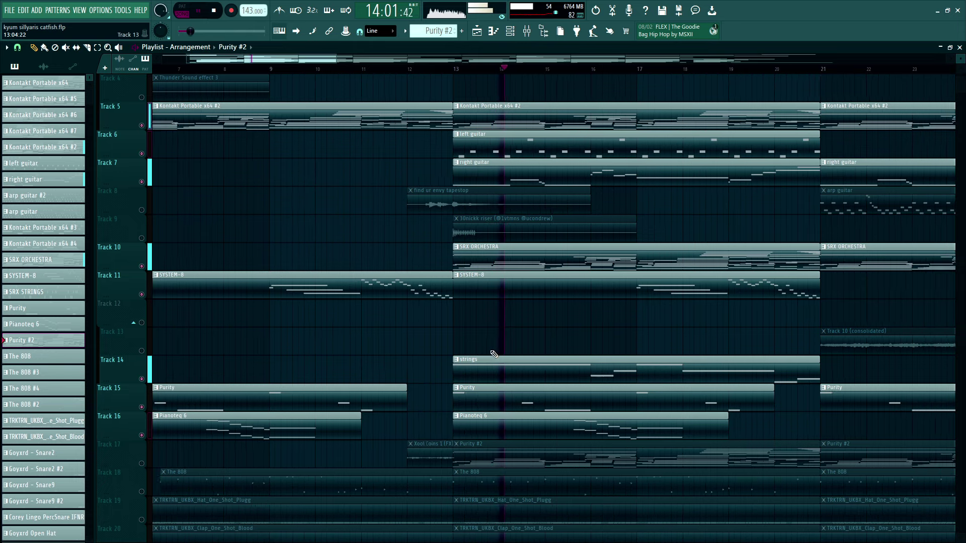
Stop the arrangement, open the strings pattern from Track 14 in the piano roll and play it with enlarged note rows
scroll(612, 367, "up", 4)
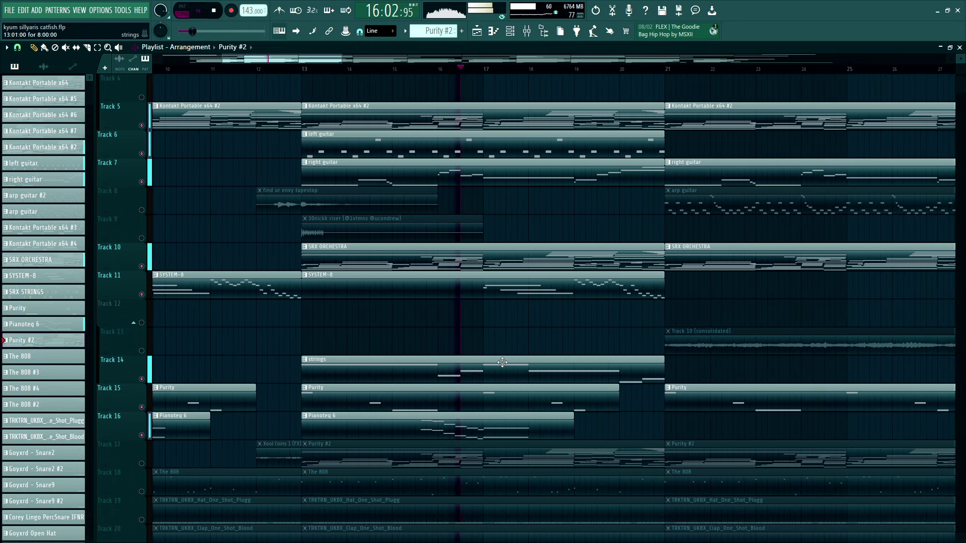
scroll(501, 384, "down", 2)
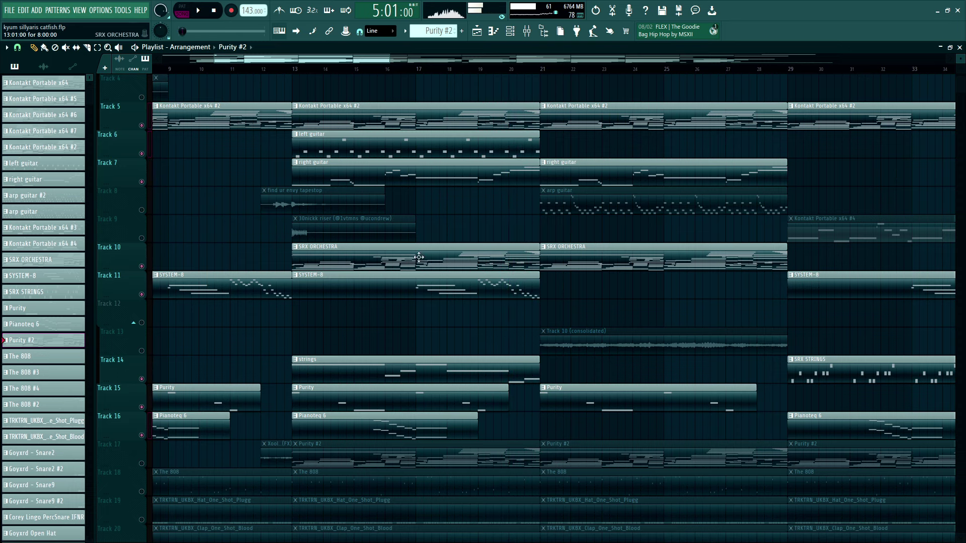
double_click(311, 368)
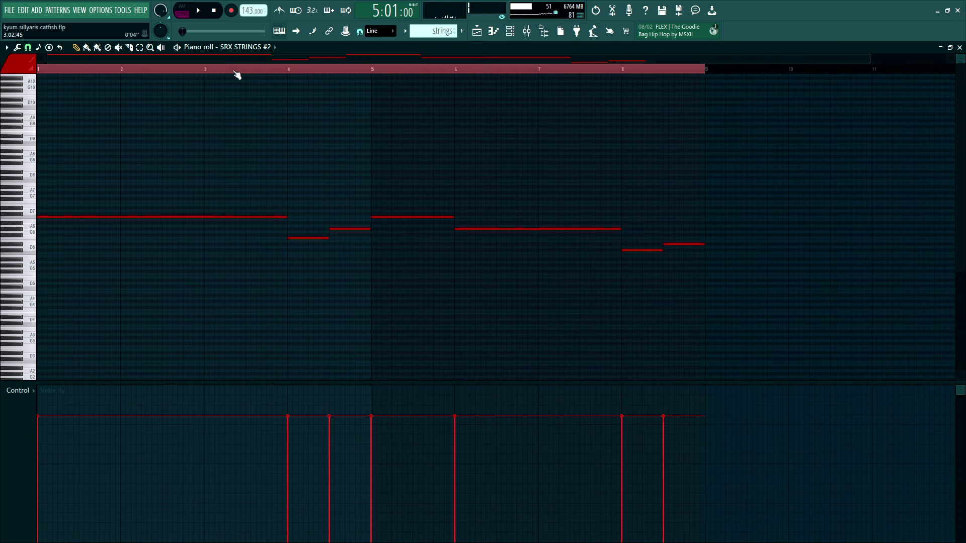
left_click_drag(960, 59, 959, 81)
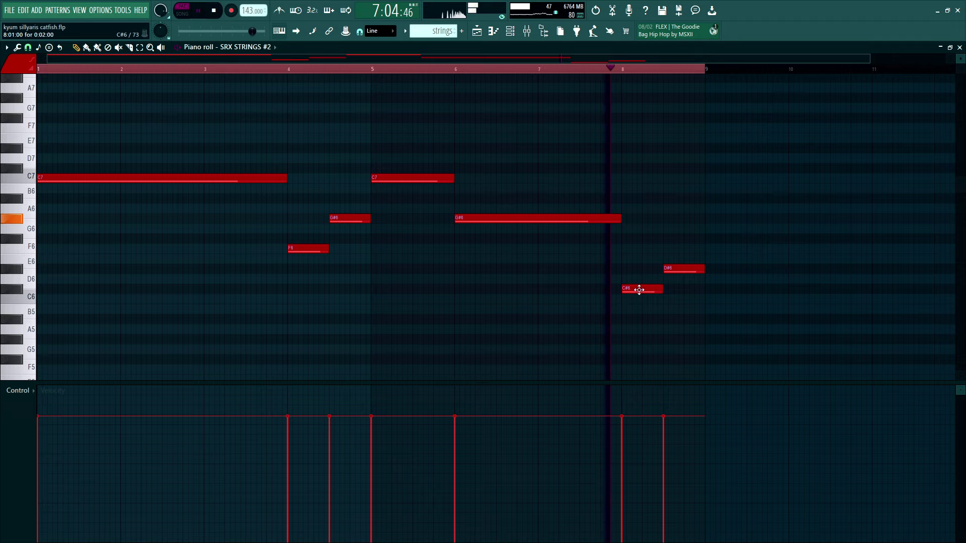
key("space")
Return to the playlist, open and play the arp guitar pattern from Track 8, and set the piano roll snap to 1/3 step
left_click(478, 31)
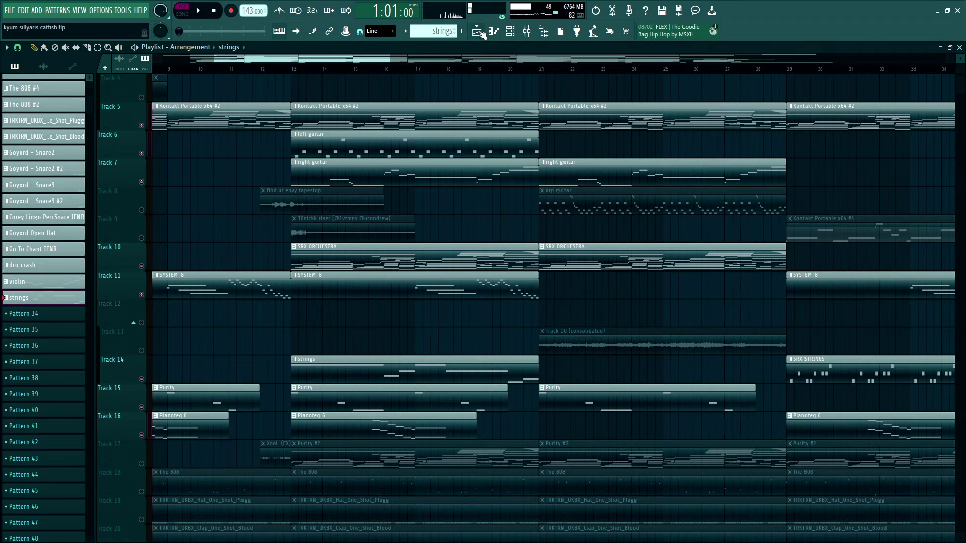
double_click(563, 203)
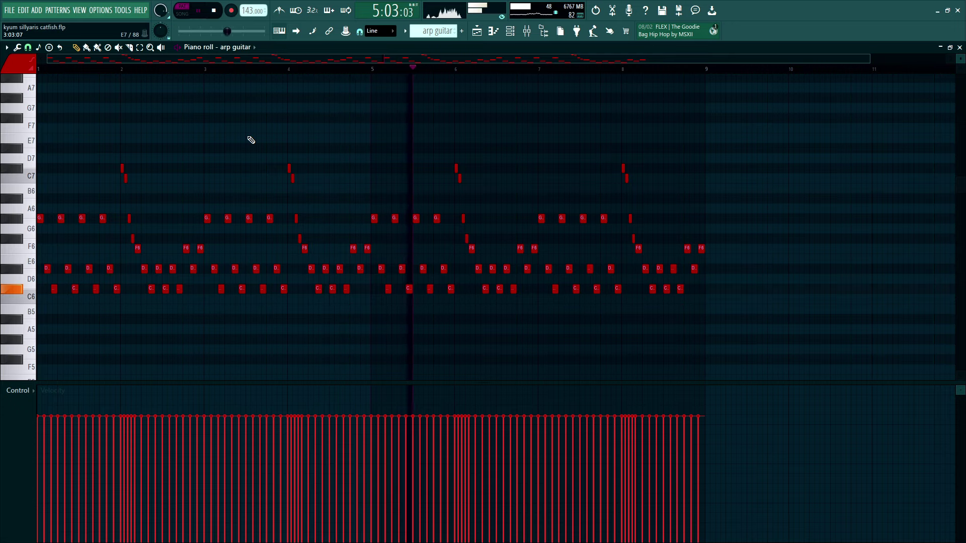
scroll(476, 183, "up", 5, "ctrl")
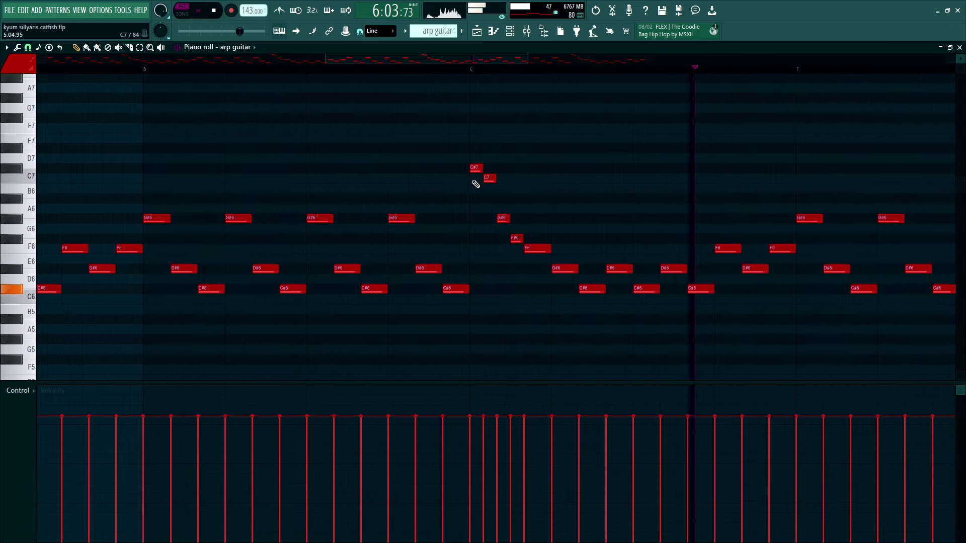
left_click(28, 49)
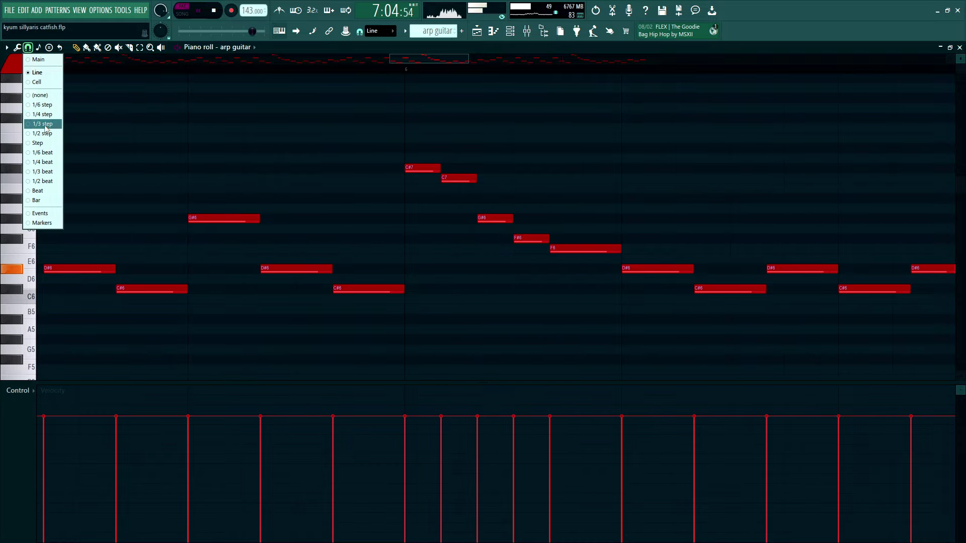
left_click(45, 126)
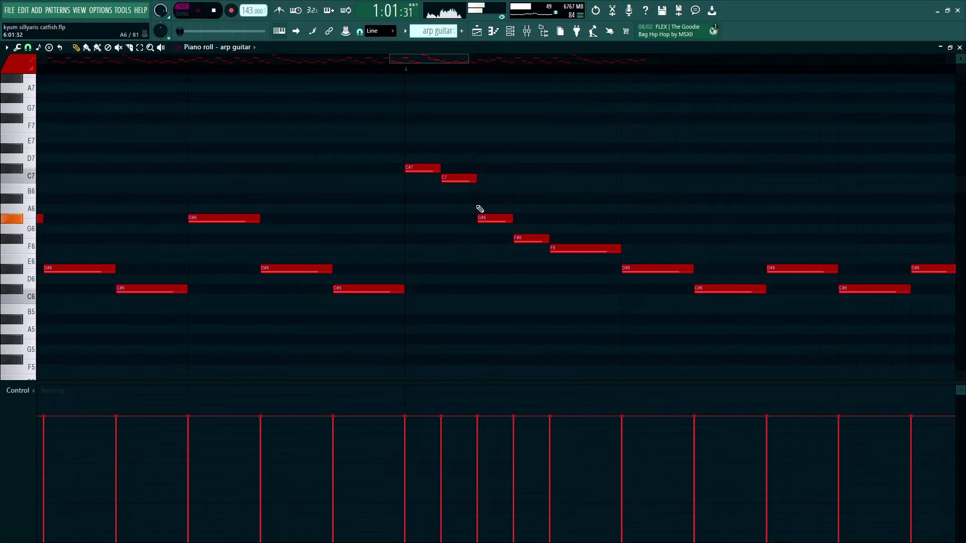
Return to the playlist, reactivate all tracks and isolate the 808 and drum Tracks 18 to 26
left_click(477, 32)
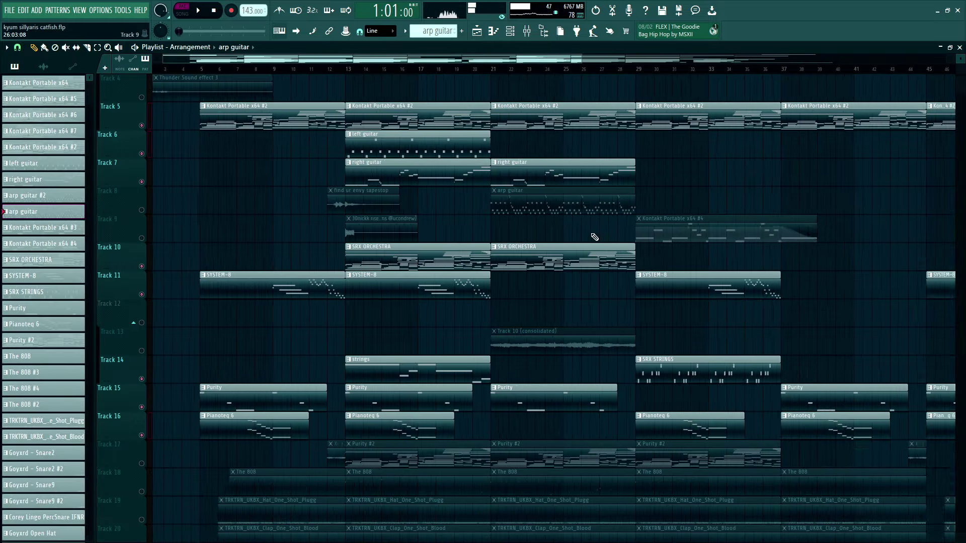
right_click(141, 238)
right_click(141, 238)
scroll(143, 234, "down", 6)
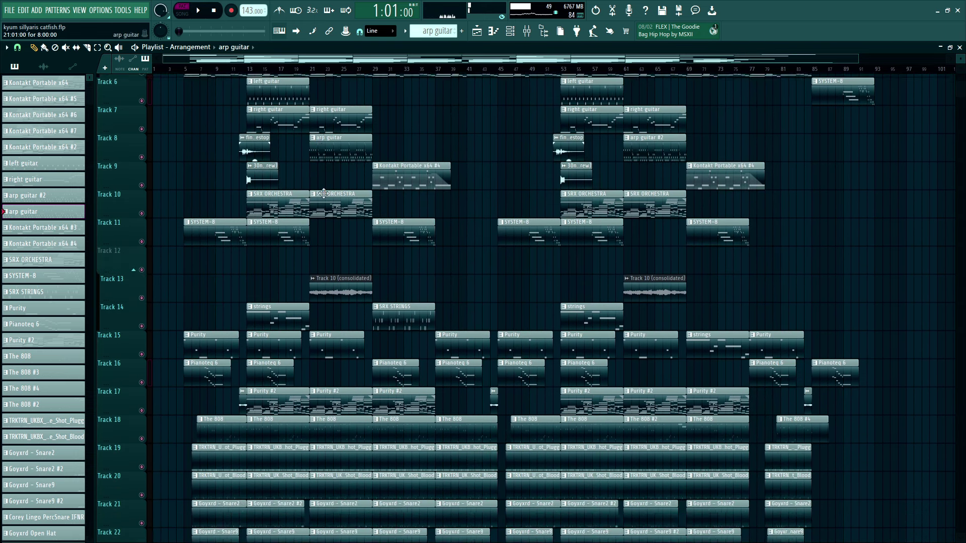
scroll(156, 214, "up", 3)
scroll(200, 192, "up", 2)
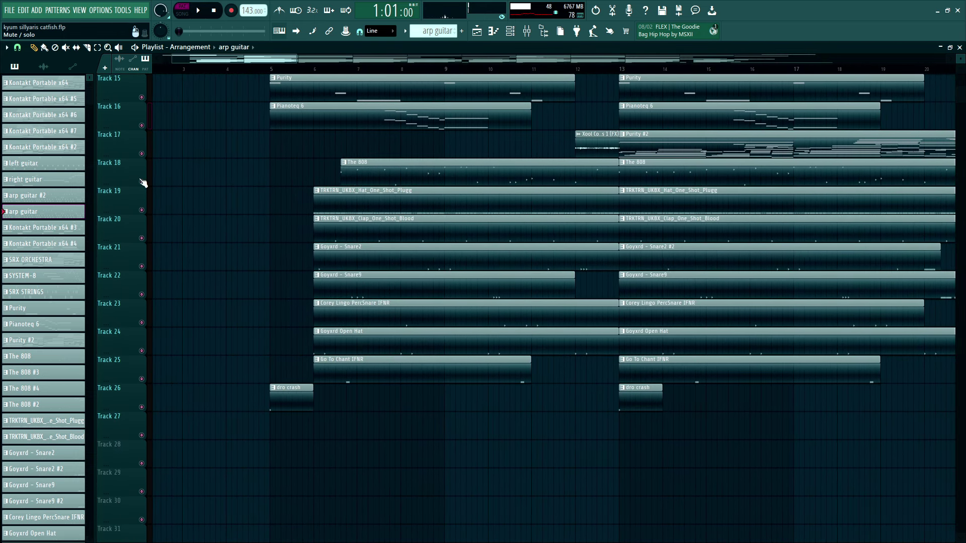
left_click_drag(143, 183, 141, 397)
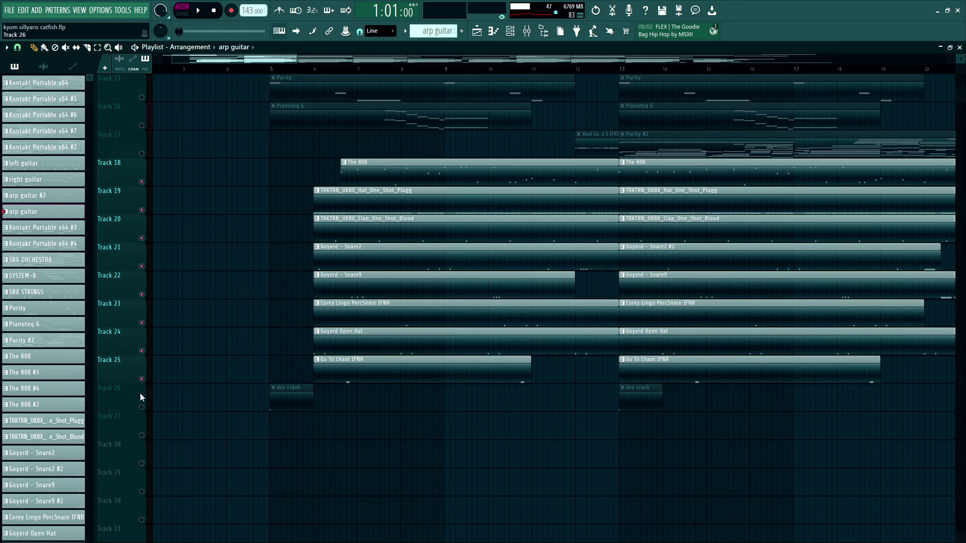
Mute Track 18 (The 808) and play the remaining drum tracks from bar 13
scroll(620, 72, "up", 4)
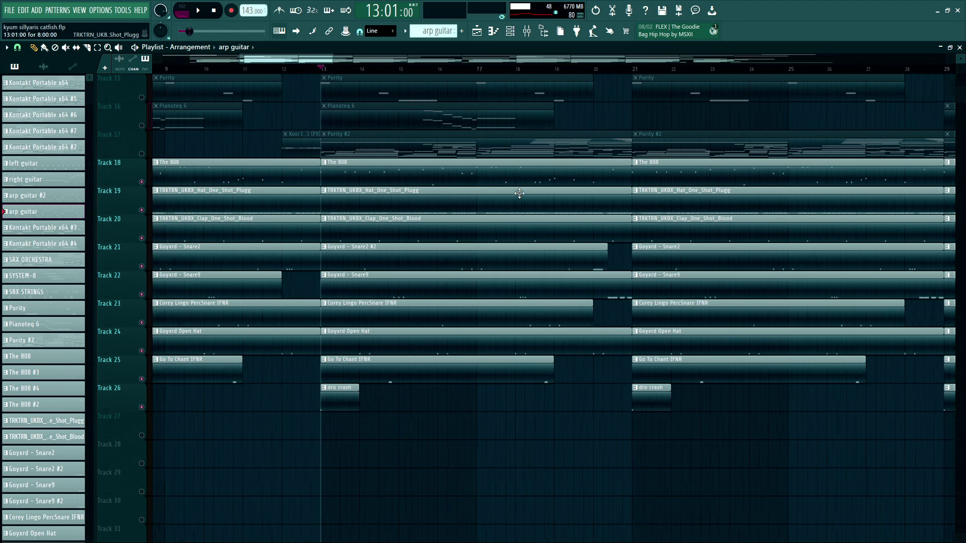
left_click(142, 183)
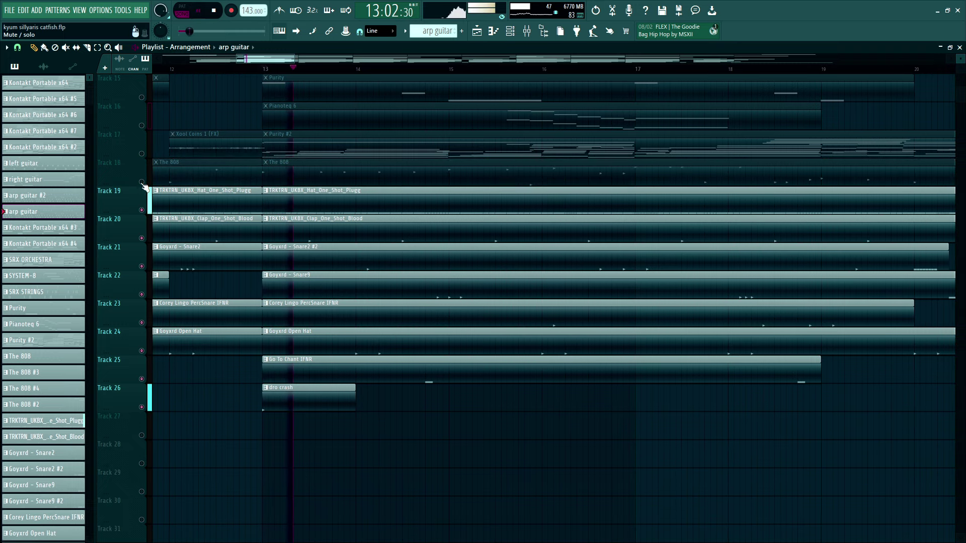
left_click(297, 31)
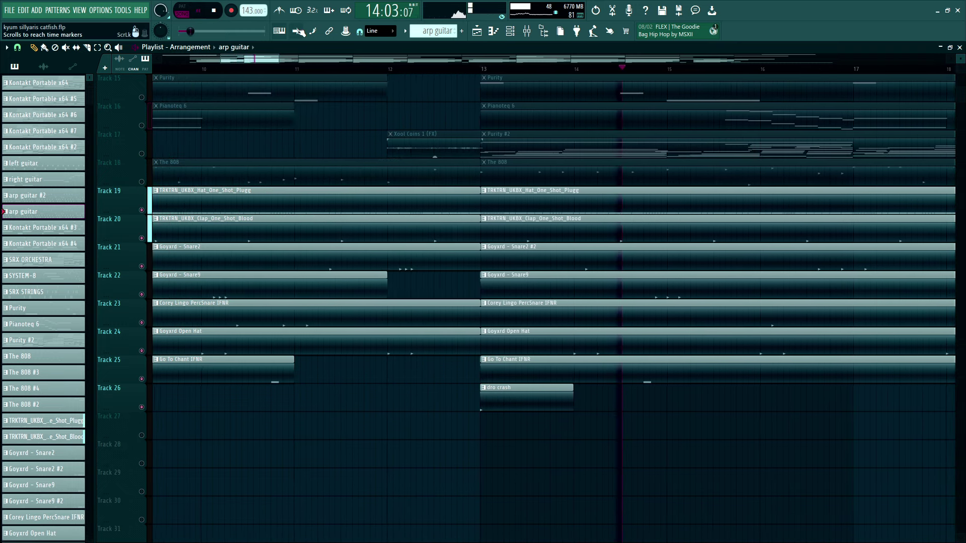
scroll(394, 176, "down", 2)
scroll(551, 214, "up", 2)
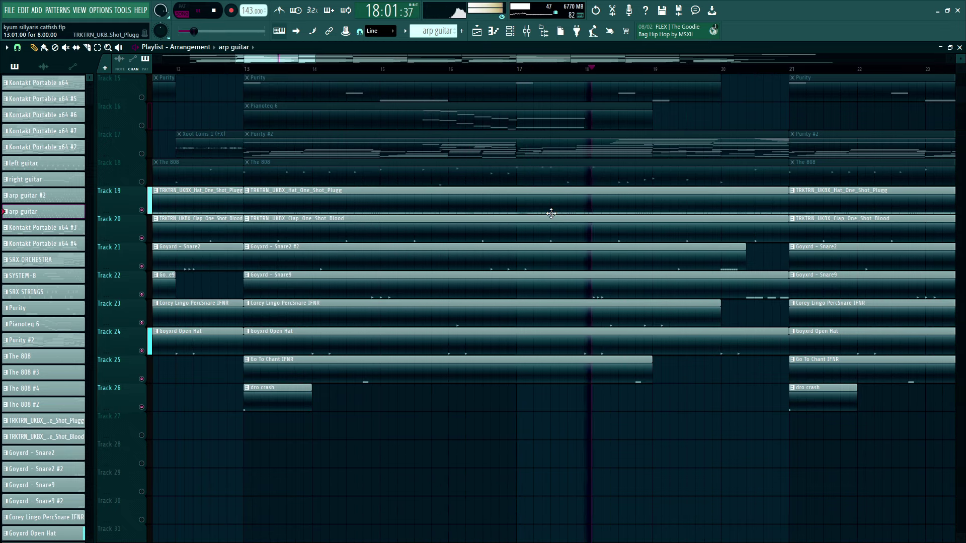
scroll(551, 214, "up", 2)
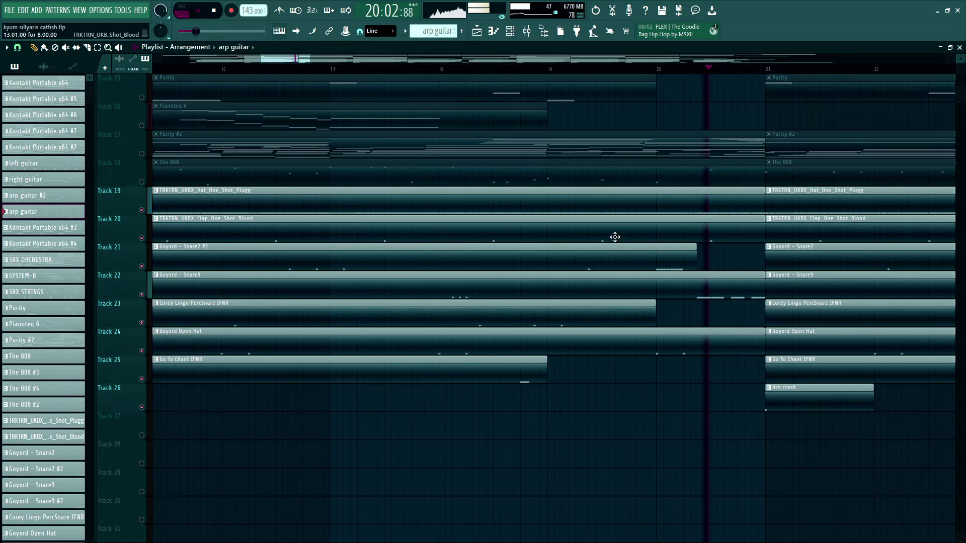
scroll(223, 185, "down", 2)
key("space")
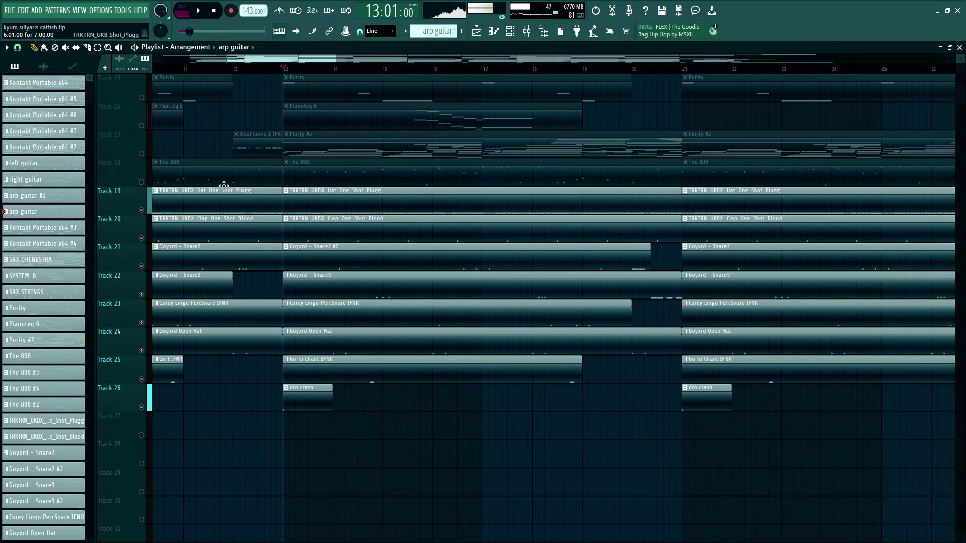
Solo Track 18, open The 808 pattern in the piano roll and play it through with its lower notes in view
left_click(141, 182)
double_click(345, 184)
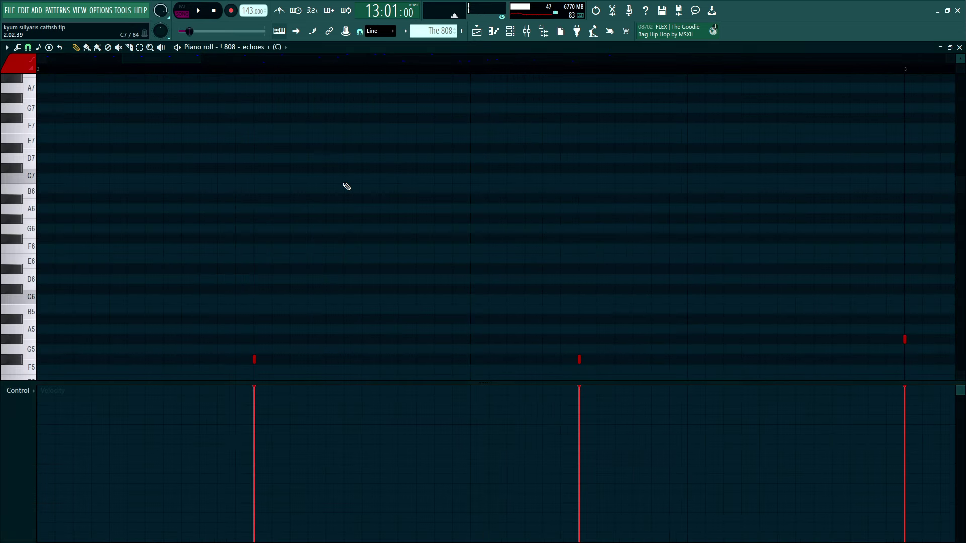
scroll(333, 216, "down", 4, "ctrl")
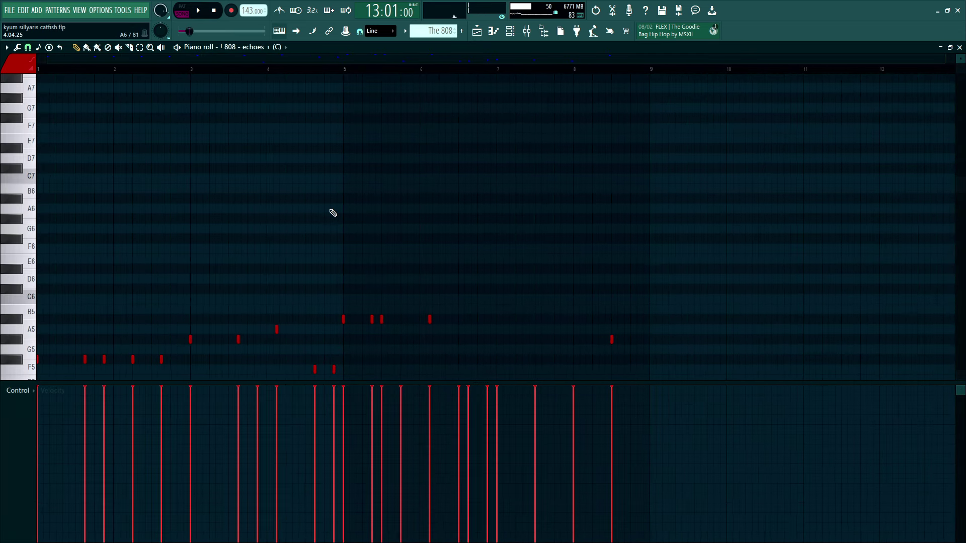
scroll(218, 185, "down", 4)
key("space")
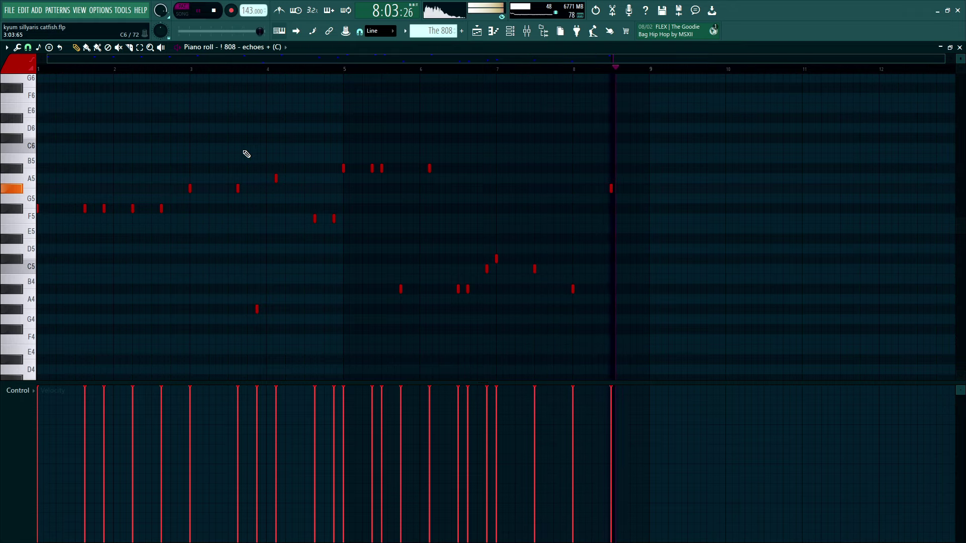
key("space")
Return to the playlist, open the Goyxrd - Snare2 #2 pattern and play its closing snare roll from just before bar 8
left_click(476, 31)
scroll(269, 212, "up", 3)
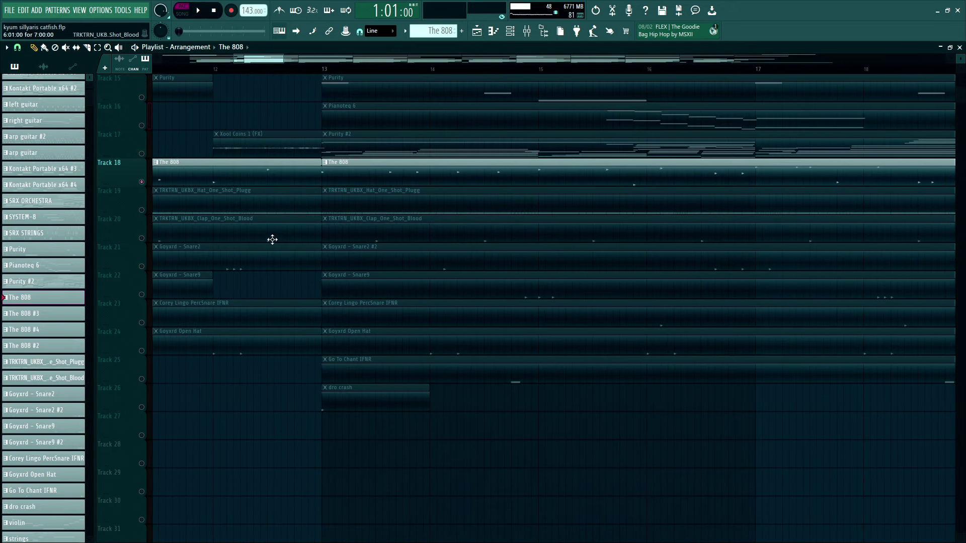
double_click(756, 257)
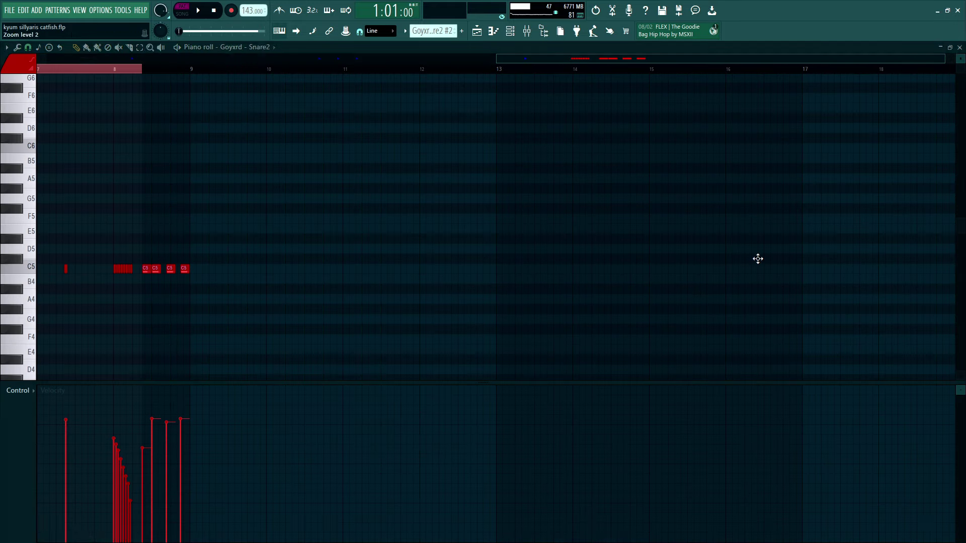
left_click(560, 69)
scroll(568, 103, "up", 3)
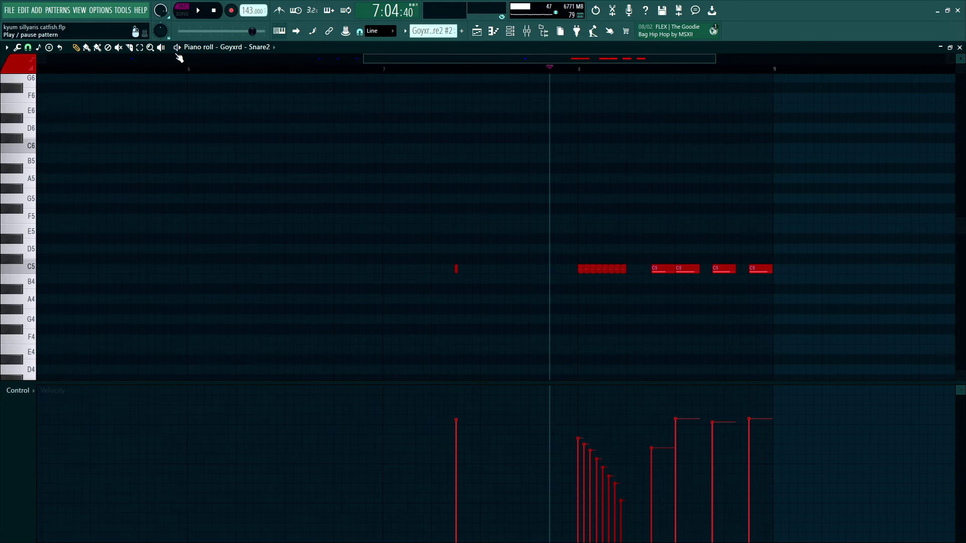
left_click(177, 48)
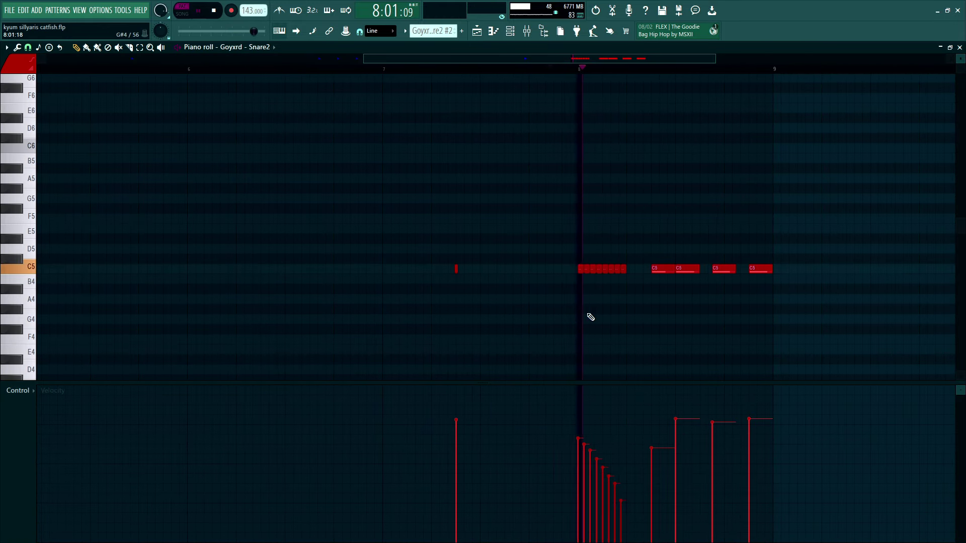
Return to the playlist, reactivate Tracks 19 to 26 alongside Track 18 and play them from bar 13
left_click(477, 30)
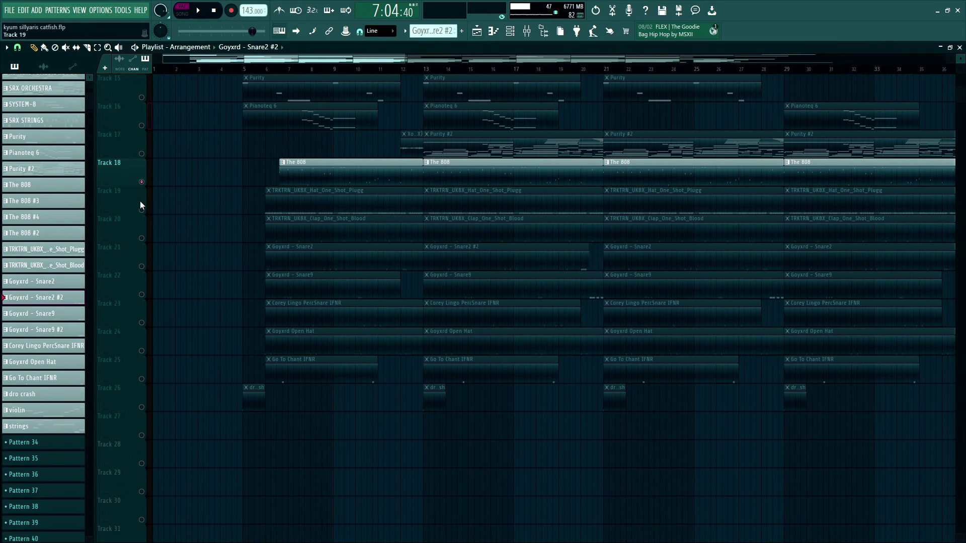
left_click_drag(141, 209, 138, 407)
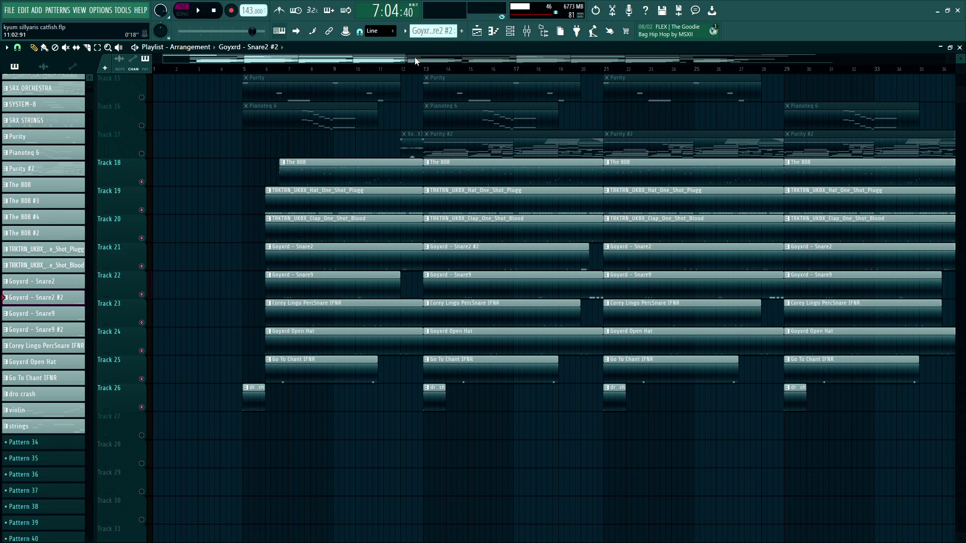
scroll(470, 168, "up", 5)
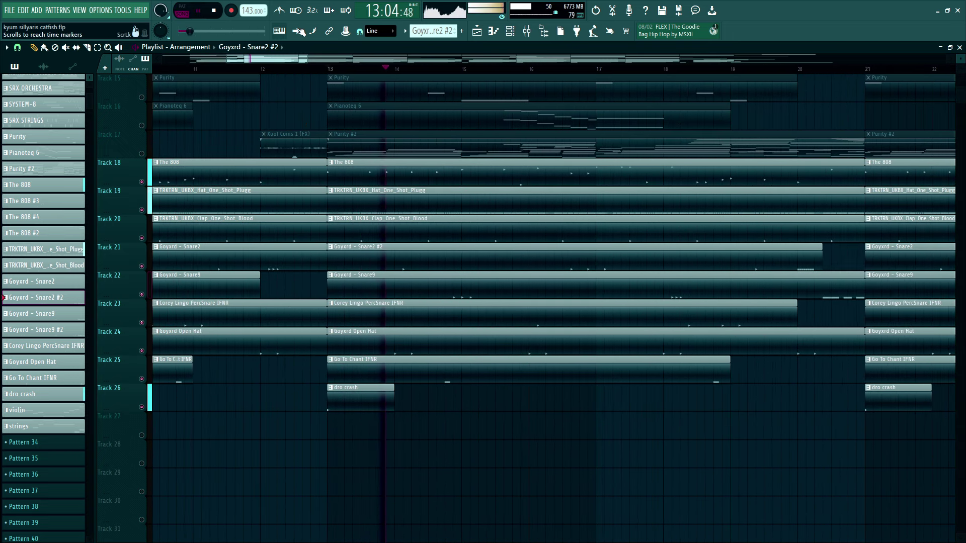
View the TRKTRN_UKBX_Hat_One_Shot_Plugg pattern in the piano roll during playback, then return to the playlist and stop around bar 21
double_click(462, 198)
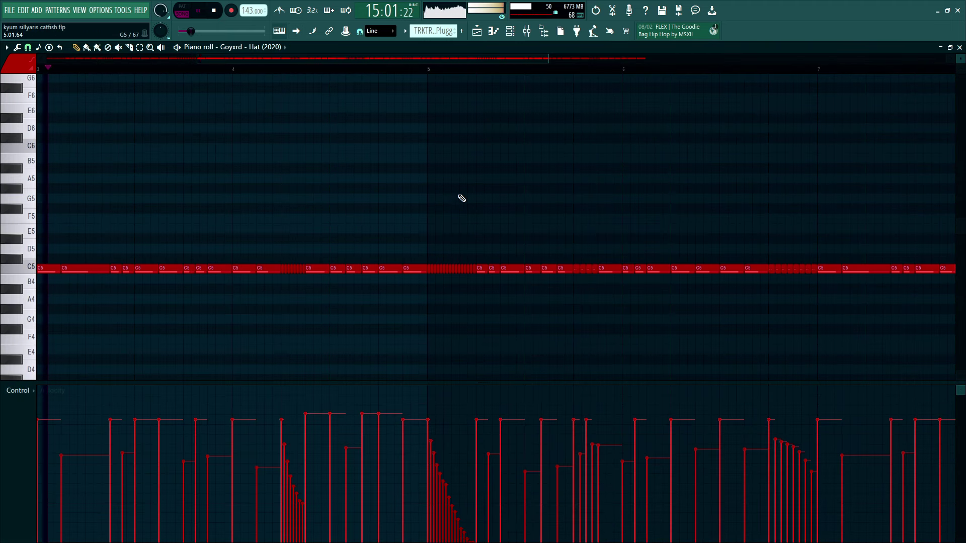
scroll(462, 198, "down", 4)
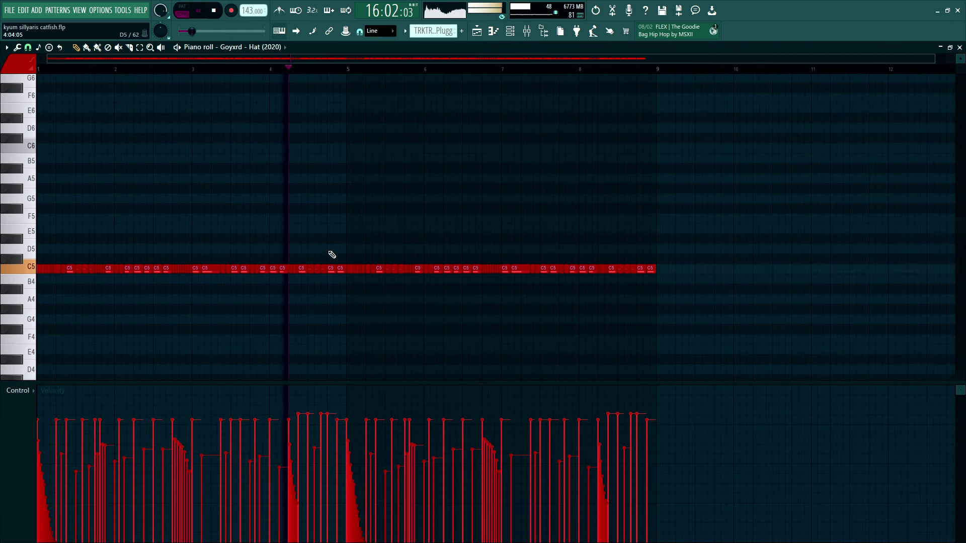
left_click(475, 32)
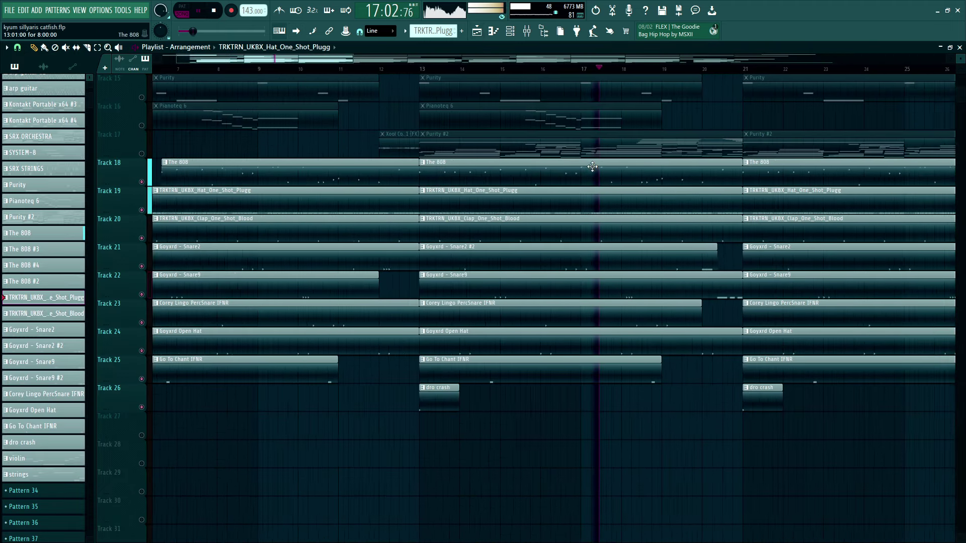
scroll(592, 166, "up", 2)
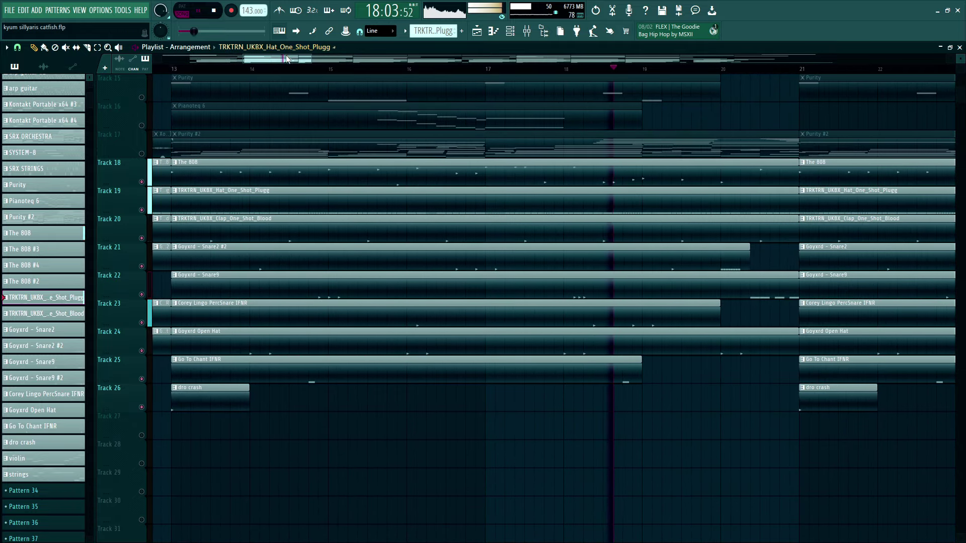
left_click_drag(287, 59, 317, 68)
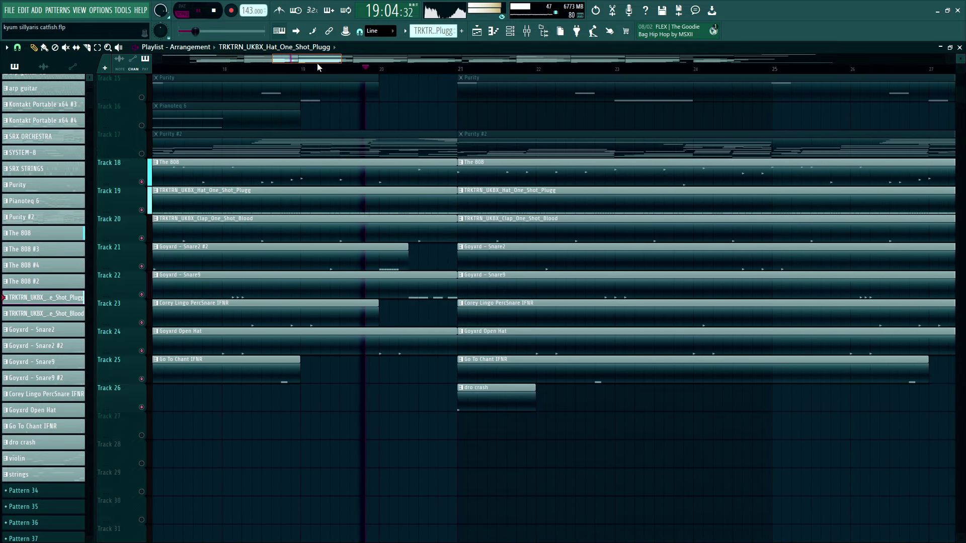
scroll(433, 180, "down", 5)
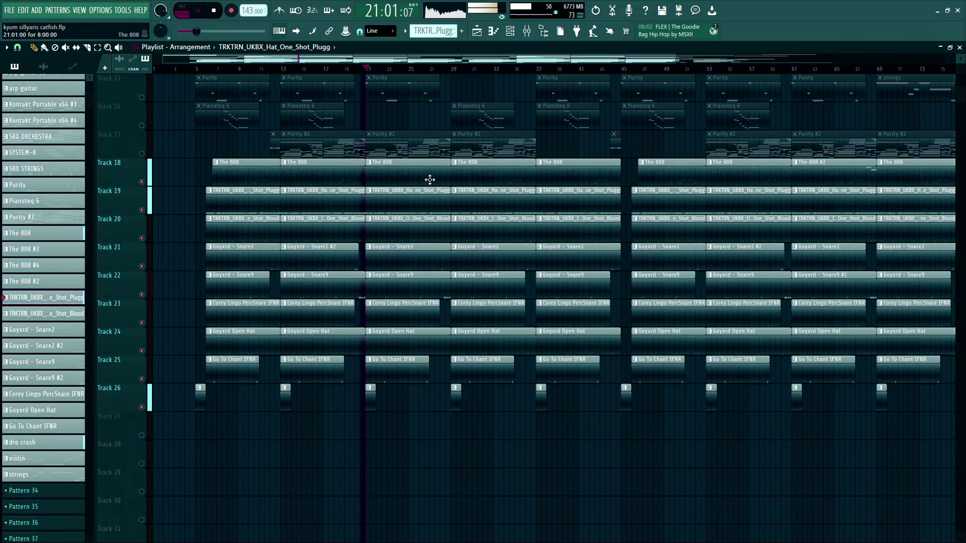
key("space")
Reactivate every track in the playlist to restore the full arrangement
right_click(143, 125)
right_click(142, 126)
scroll(211, 145, "up", 2)
scroll(212, 145, "down", 2)
scroll(193, 145, "up", 5)
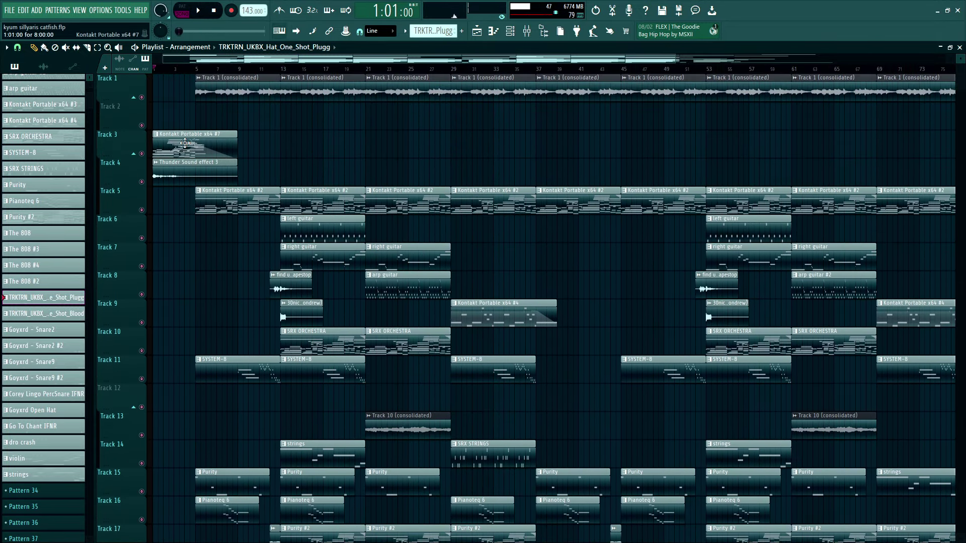
Play the full arrangement from the beginning and reduce the track heights to fit Tracks 1 to 26 in view
key("space")
scroll(136, 130, "up", 4)
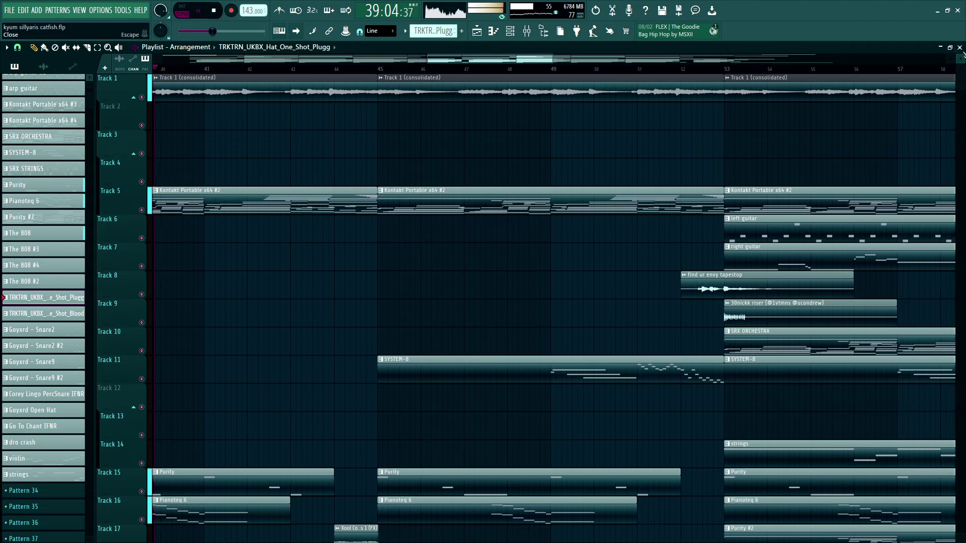
mouse_move(959, 58)
left_mouse_down()
mouse_move(960, 86)
mouse_move(960, 61)
left_mouse_up()
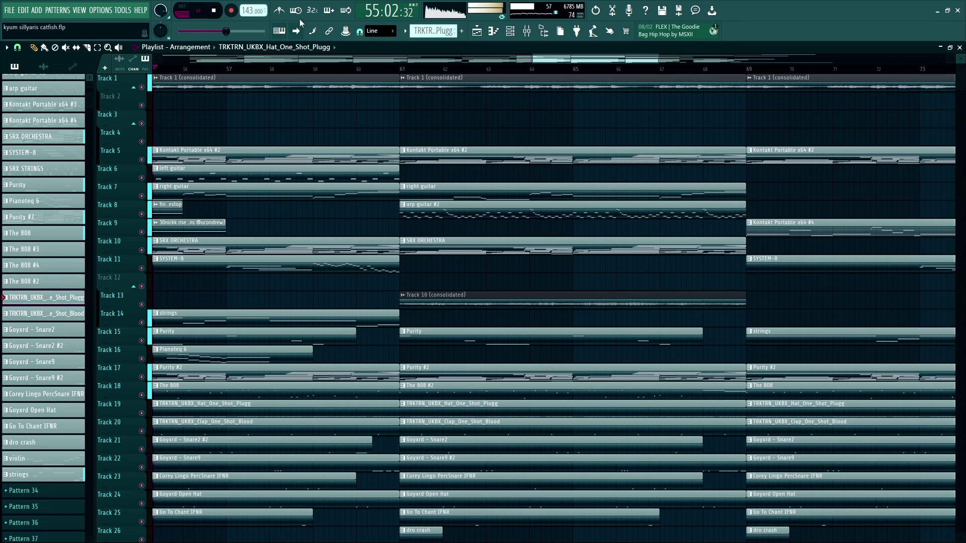
scroll(384, 181, "down", 6)
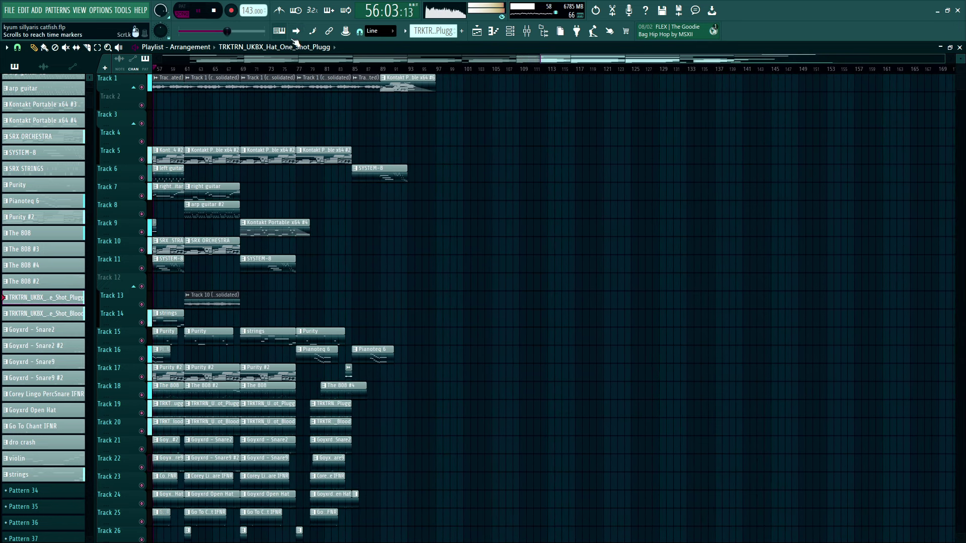